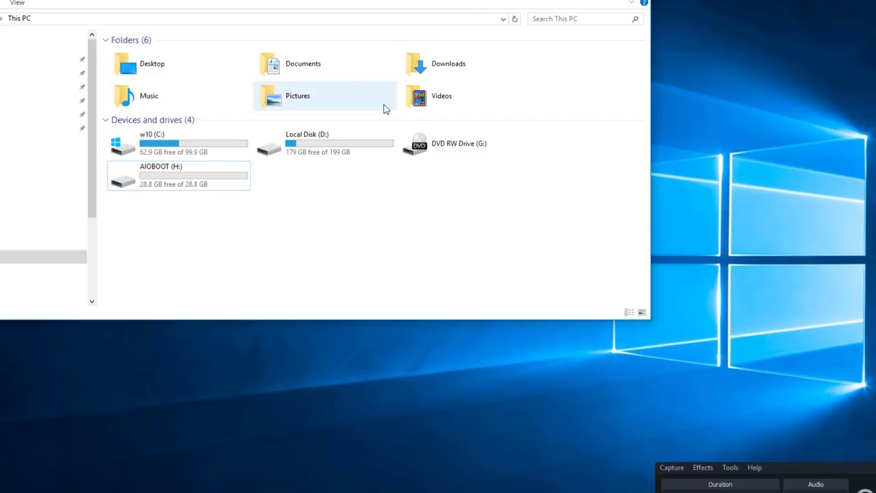
Quick-format the AIOBOOT (H:) USB drive with its current volume label and default file system, and close the format dialog.
click(136, 170)
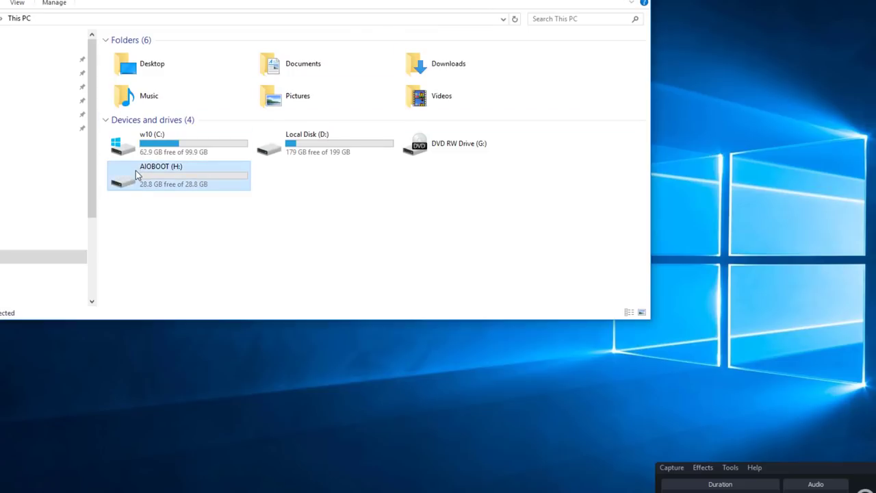
right_click(136, 176)
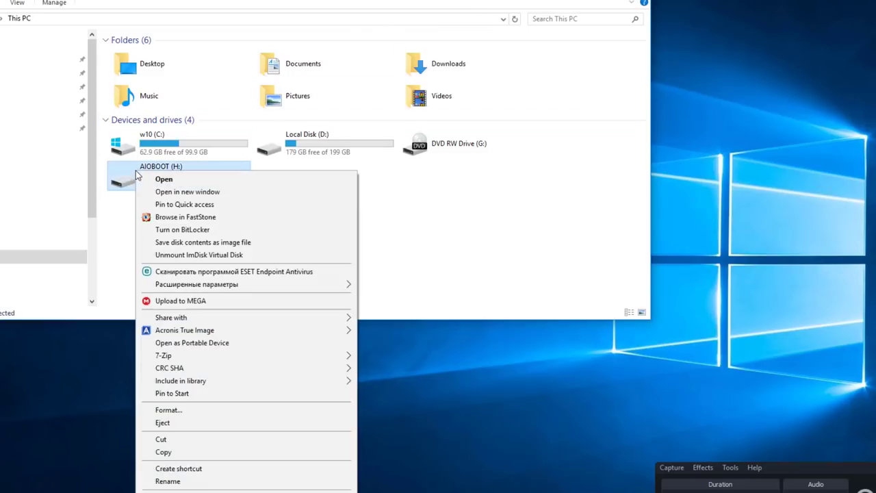
click(177, 407)
click(46, 333)
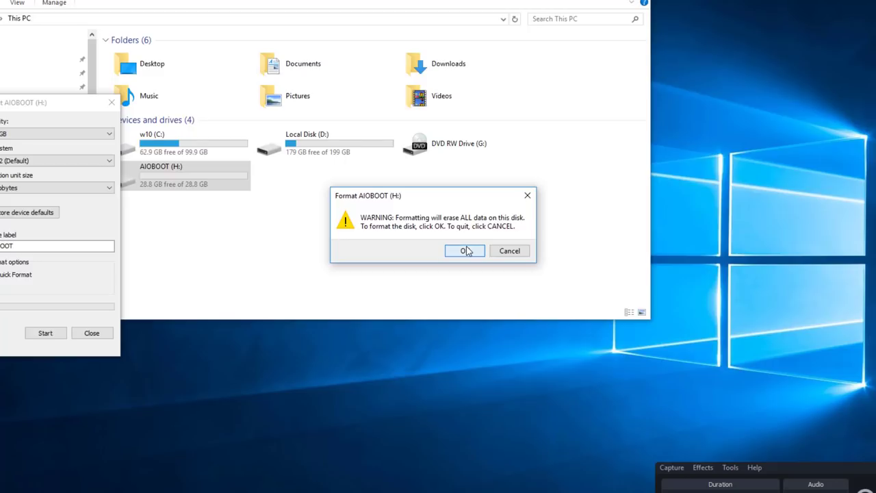
click(465, 251)
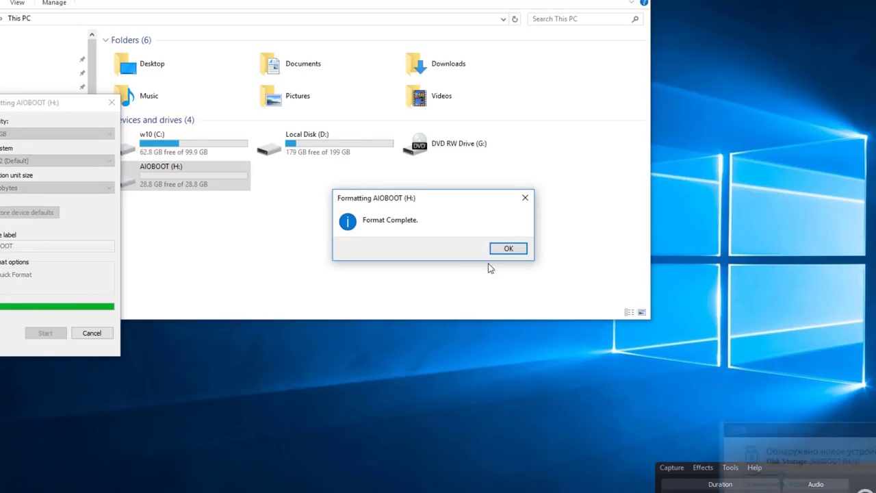
click(508, 250)
click(91, 333)
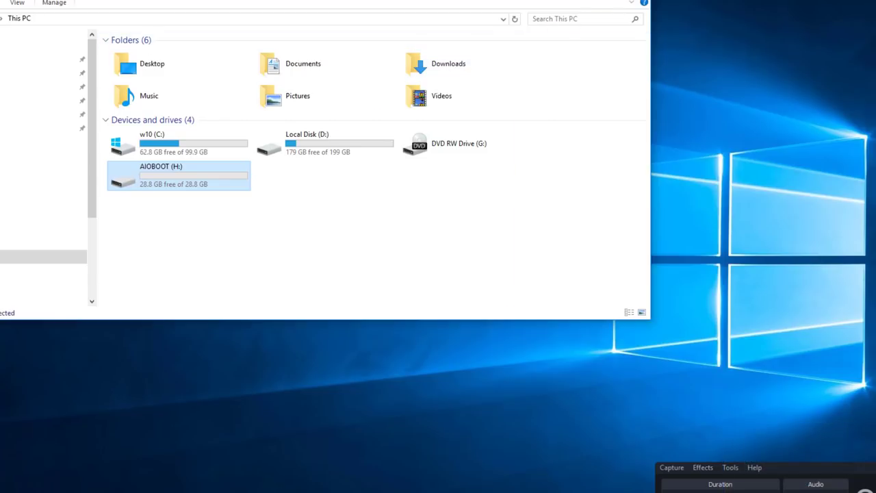
Download AIO_Boot_Extractor.exe from the AIO Boot download page, close the browser, and move the notes window aside.
click(558, 3)
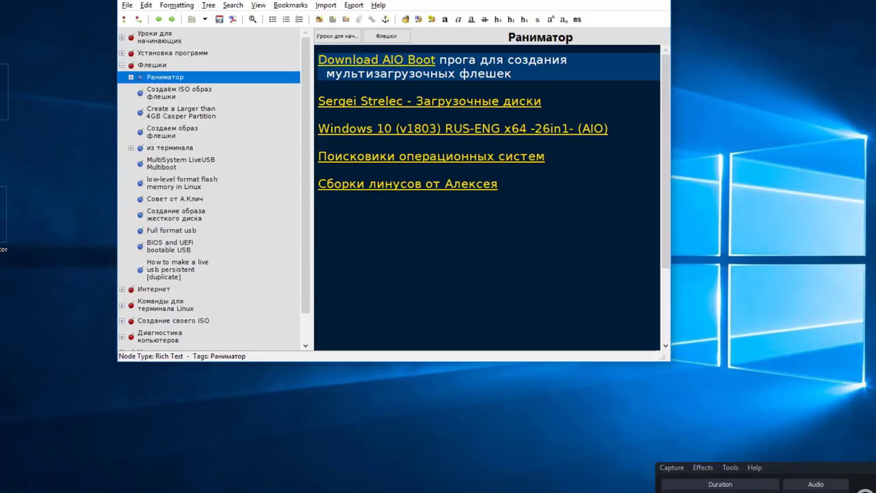
right_click(385, 63)
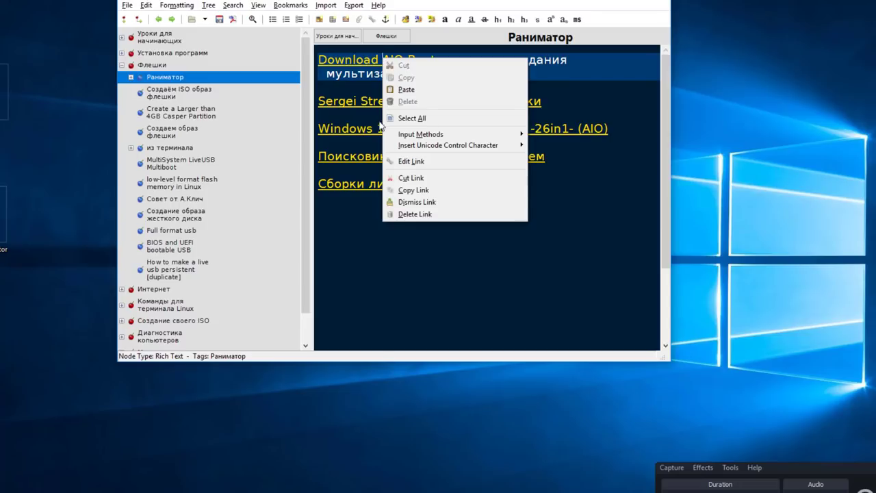
click(356, 253)
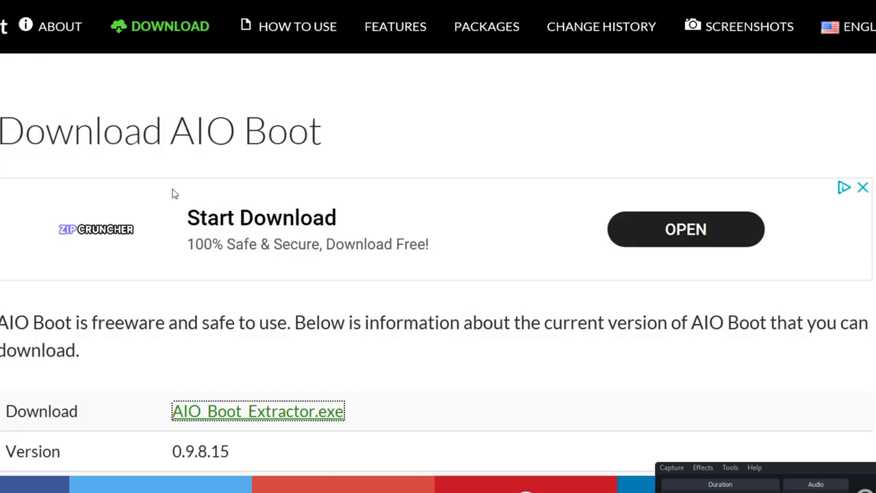
click(253, 414)
key(alt+F4)
key(Return)
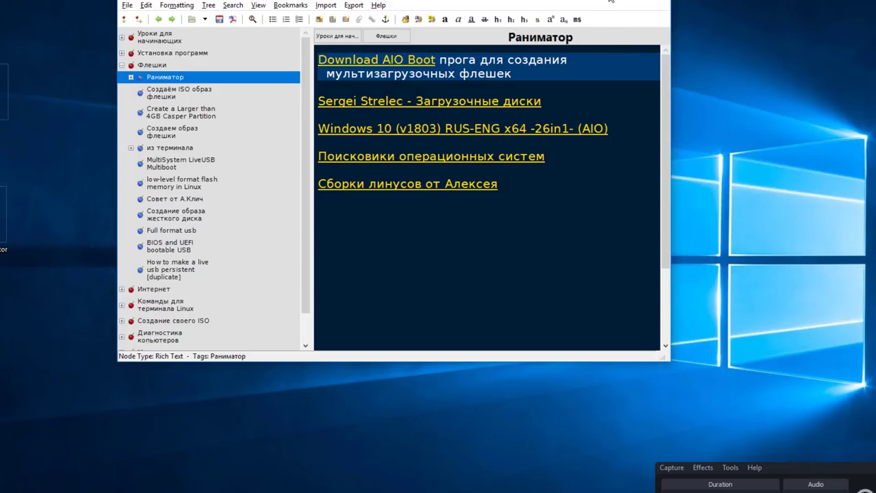
drag(544, 2, 754, 5)
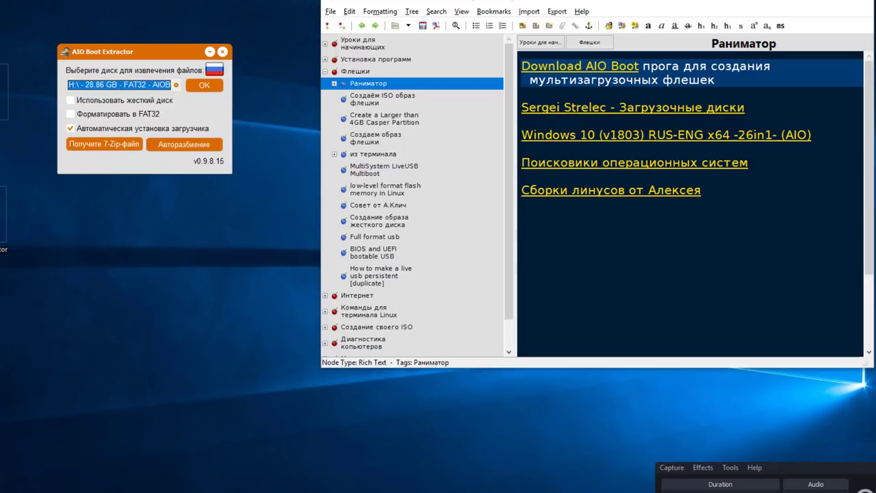
Look through the interface languages offered by AIO Boot Extractor.
click(214, 69)
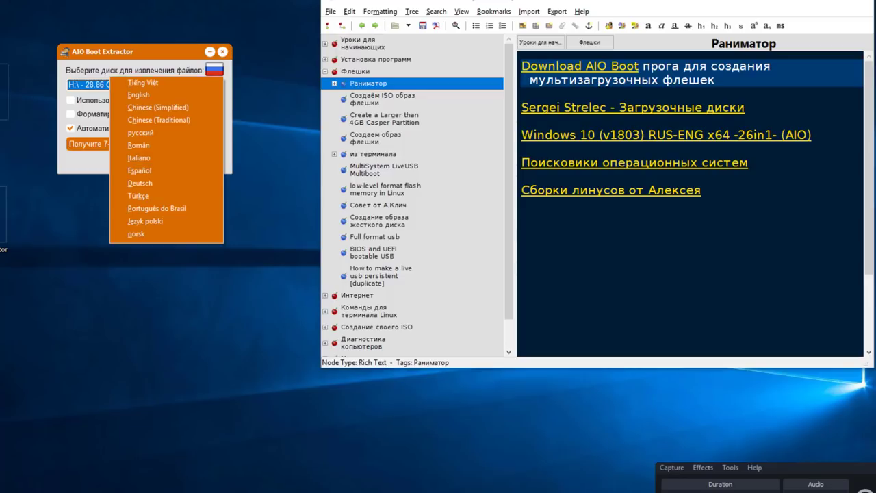
click(214, 69)
click(214, 69)
click(214, 69)
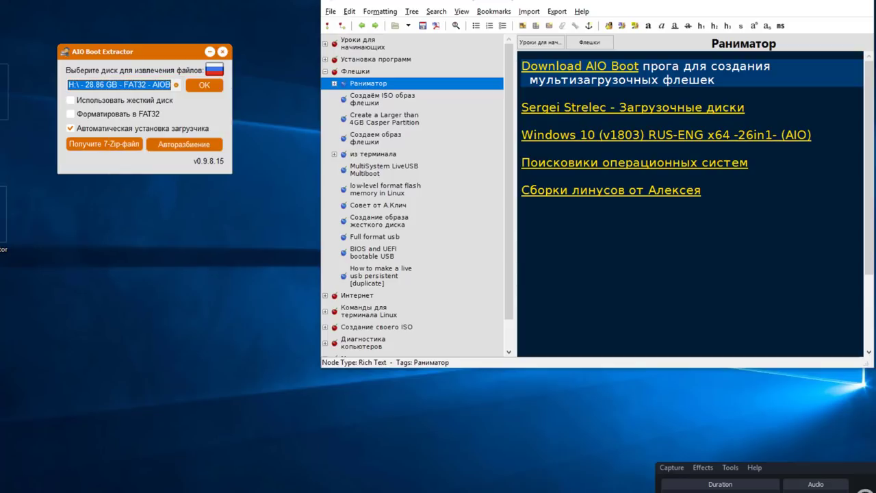
Enable FAT32 formatting for drive H: in AIO Boot Extractor and extract the files onto it with automatic bootloader installation.
click(70, 113)
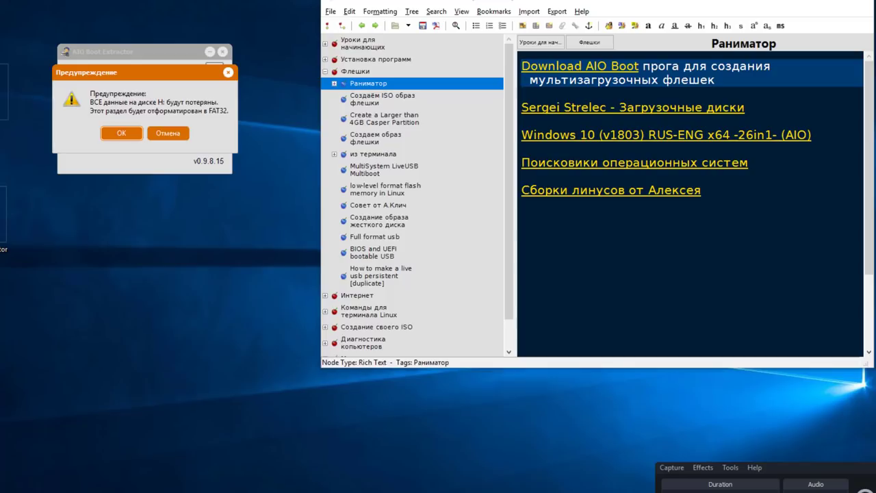
key(Return)
click(204, 84)
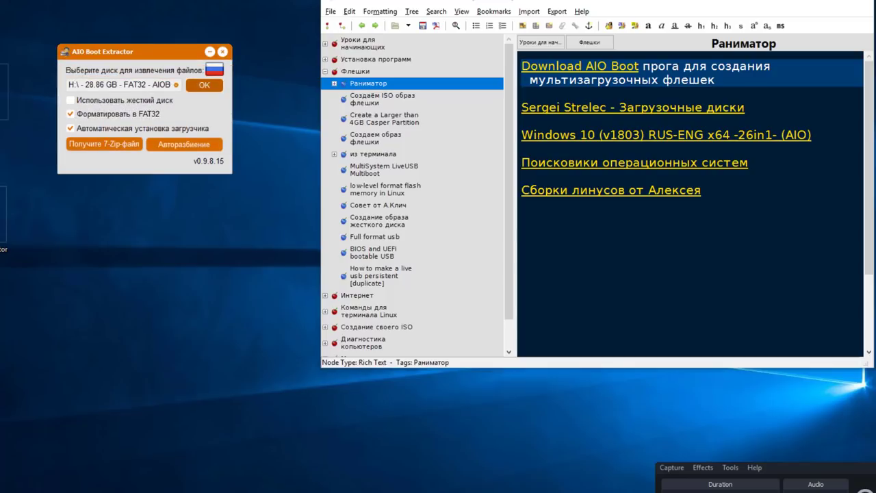
key(Return)
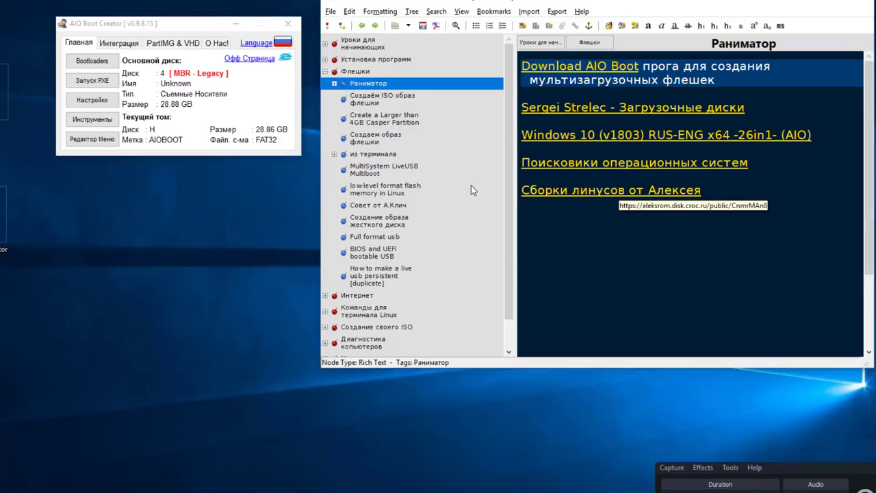
Show the AIOBOOT (H:) drive contents as large icons, close AIO Boot Creator, and relaunch it from AIOCreator on the drive.
click(611, 192)
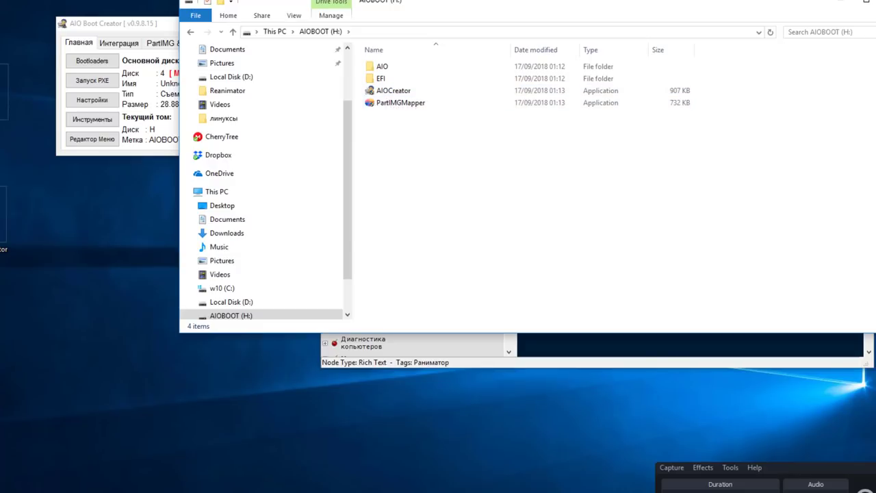
key(ctrl+shift+2)
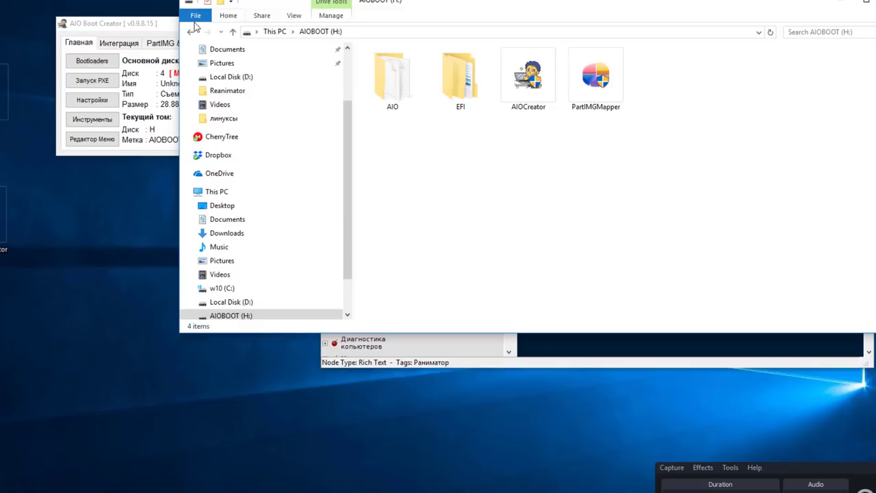
click(168, 28)
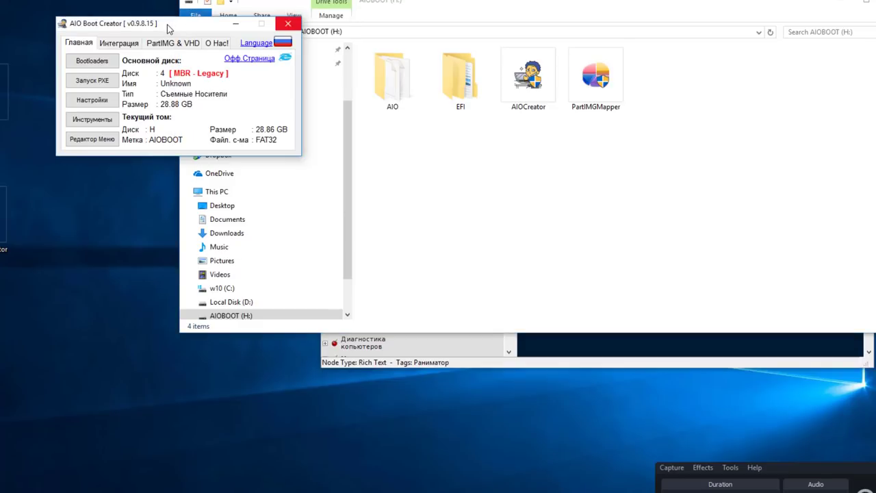
click(288, 23)
double_click(532, 90)
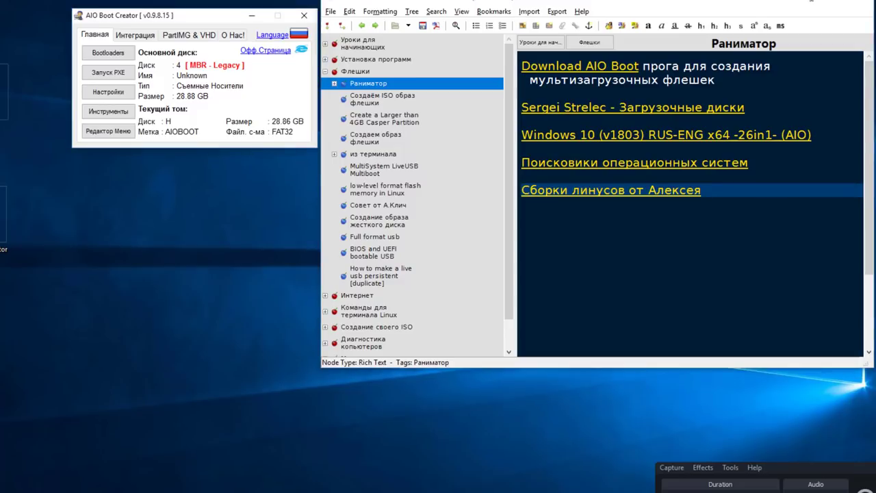
Clear the notes window away and examine the USB drive's partitions in AIO Boot Creator's partition management tool.
click(808, 1)
drag(205, 15, 529, 26)
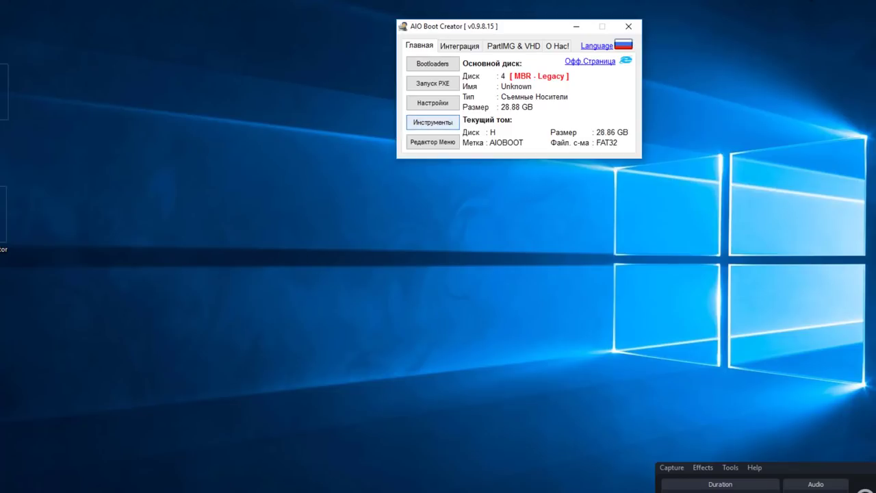
click(433, 122)
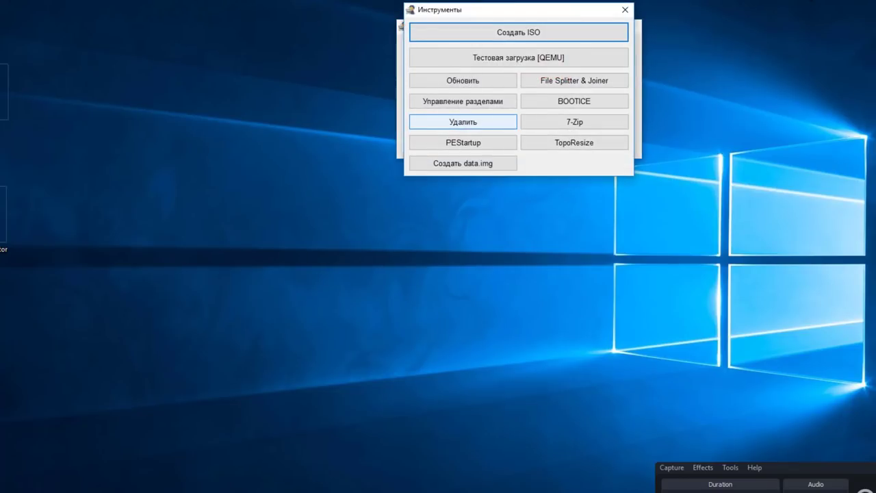
click(463, 101)
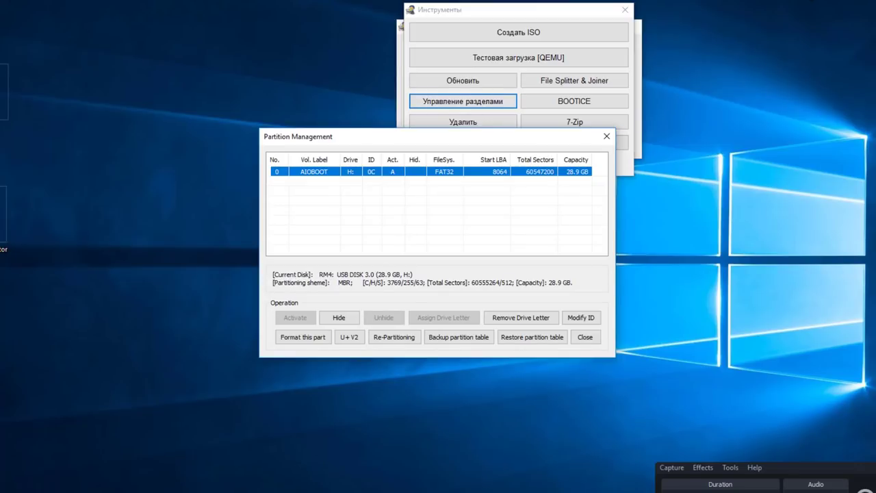
click(585, 336)
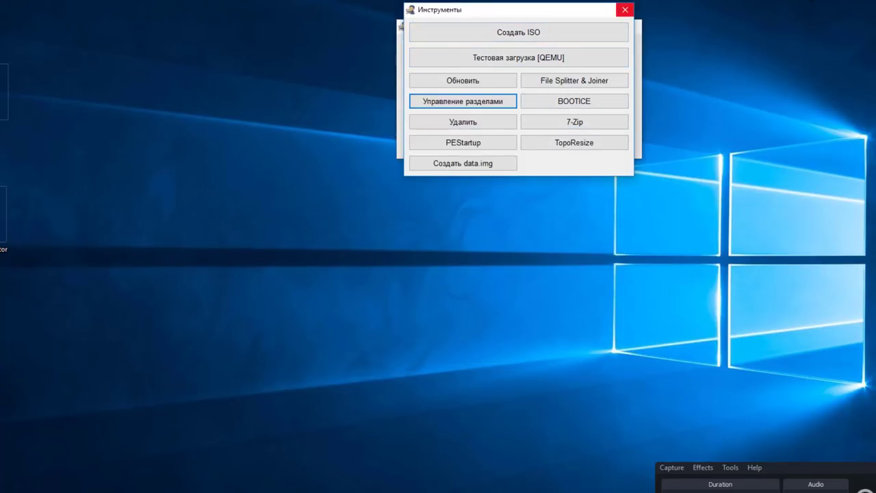
click(624, 10)
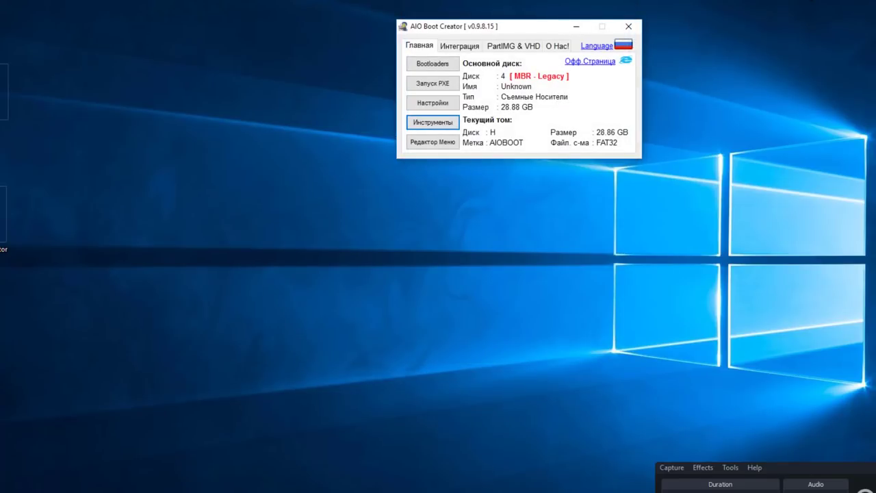
Choose the DOS Program category and the Super GRUB2 Disk package for integration in AIO Boot Creator.
drag(540, 26, 426, 17)
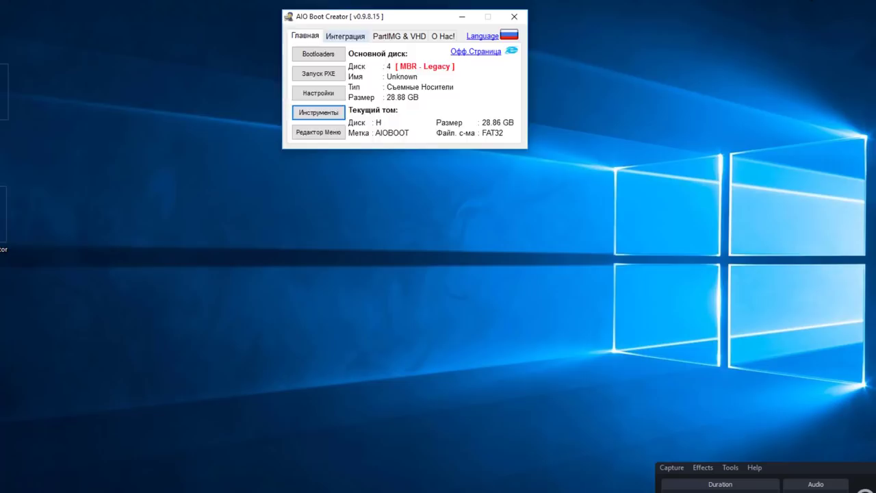
click(344, 35)
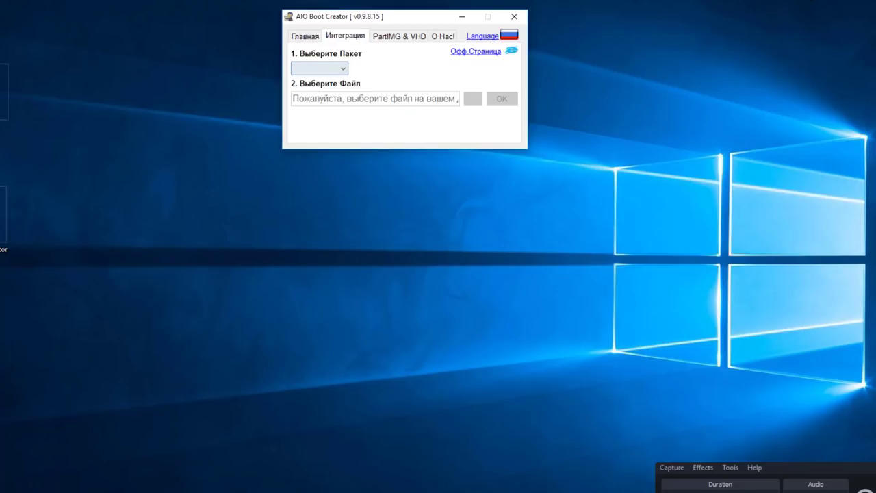
click(319, 68)
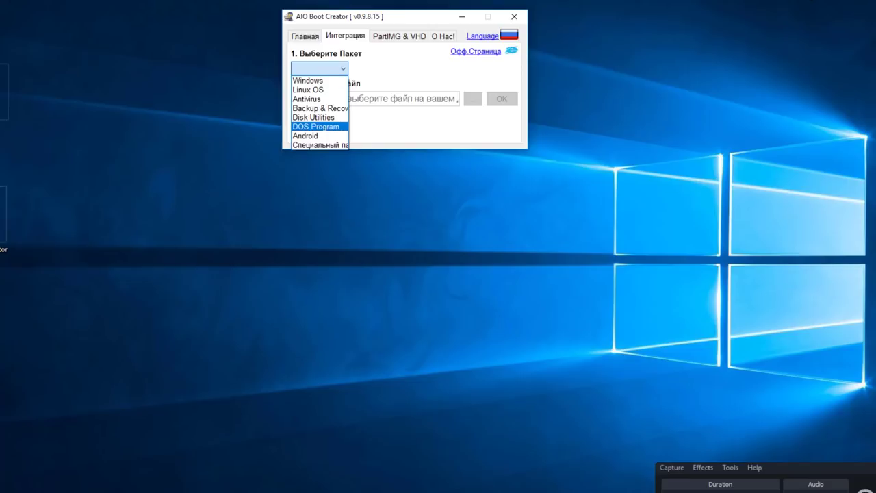
click(316, 127)
click(405, 68)
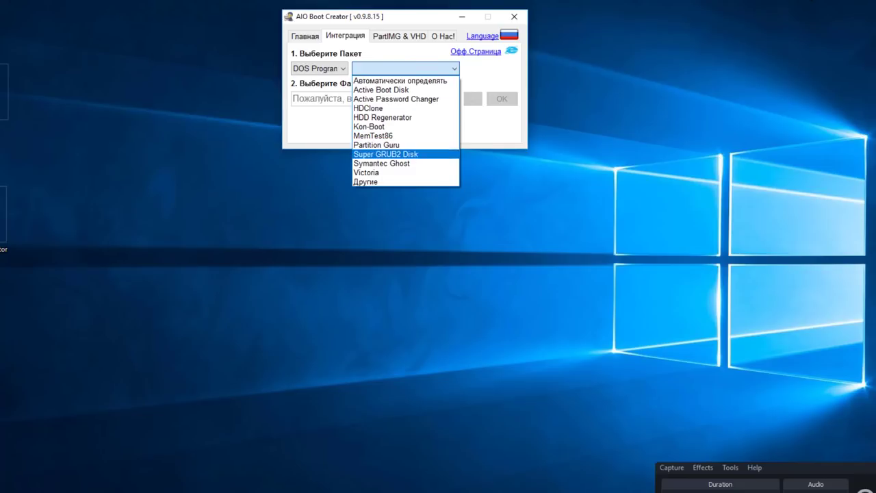
key(Return)
Select the super_grub2_disk_hybrid_2.02s9 ISO from the Reanimator subfolder "поисковики операционных систем" and start its integration.
click(472, 98)
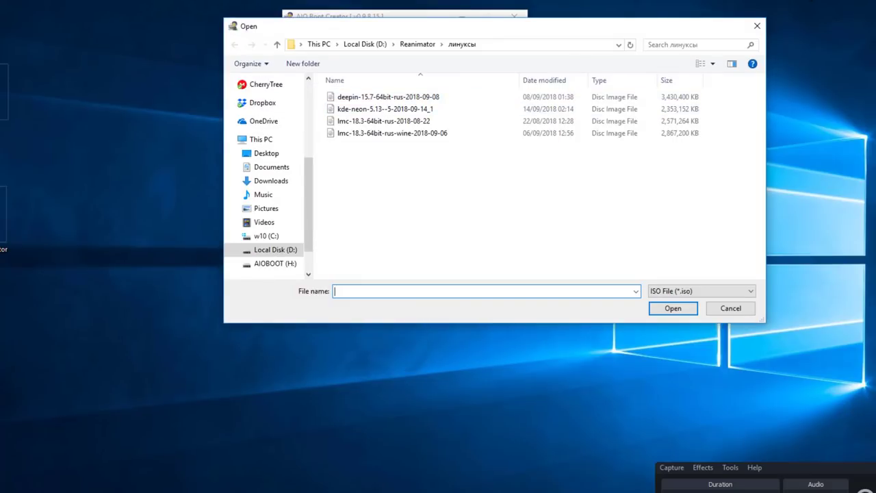
click(417, 44)
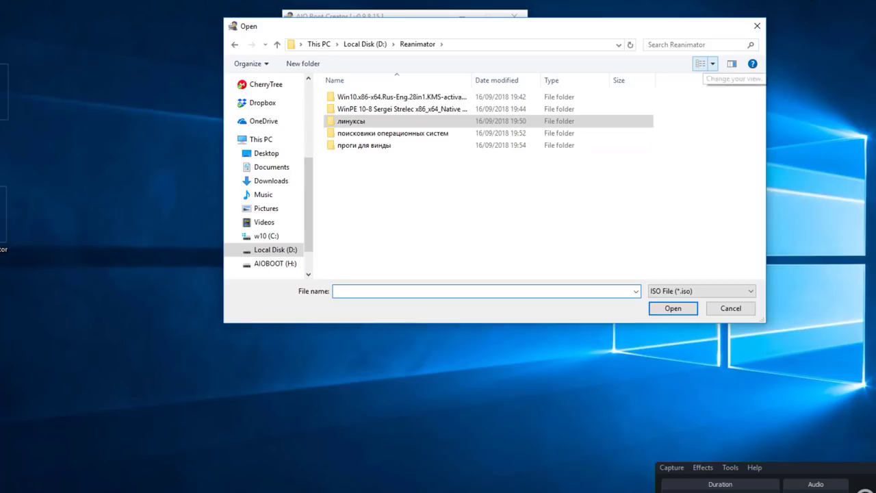
click(713, 64)
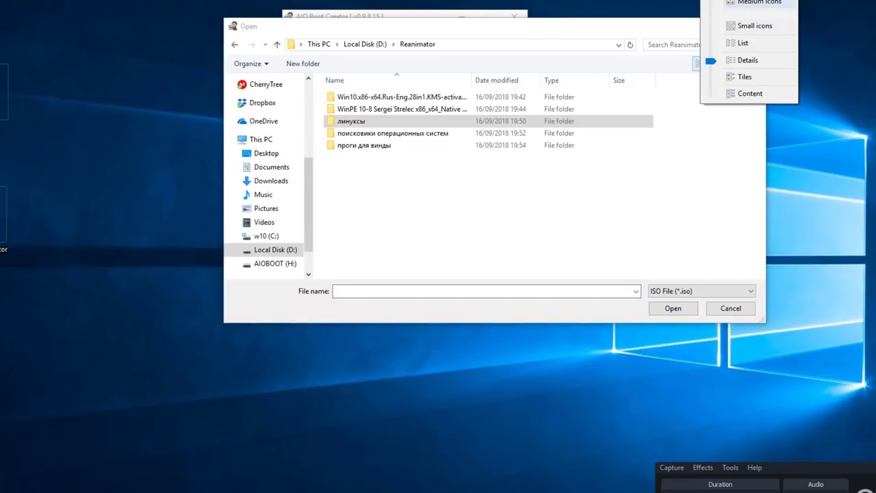
click(759, 3)
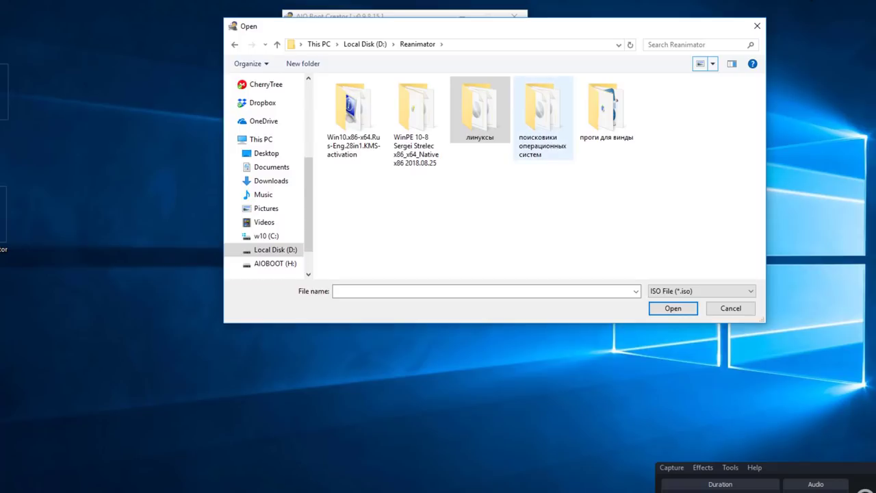
double_click(542, 112)
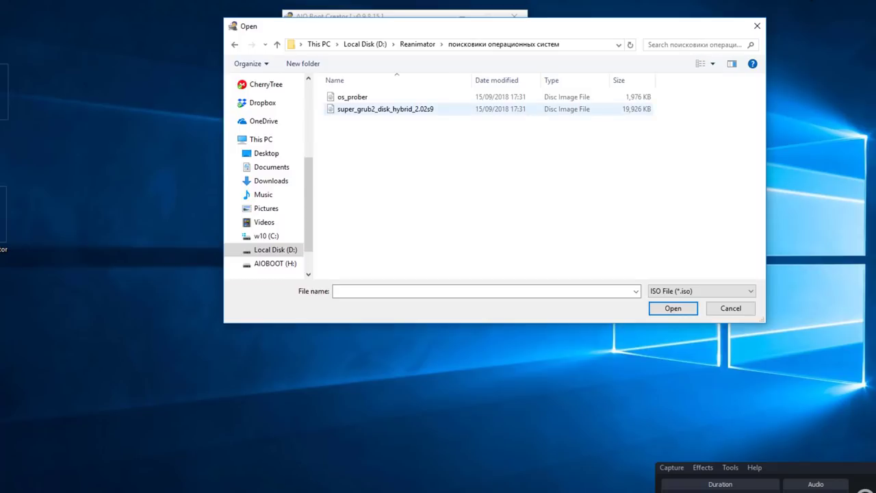
click(385, 109)
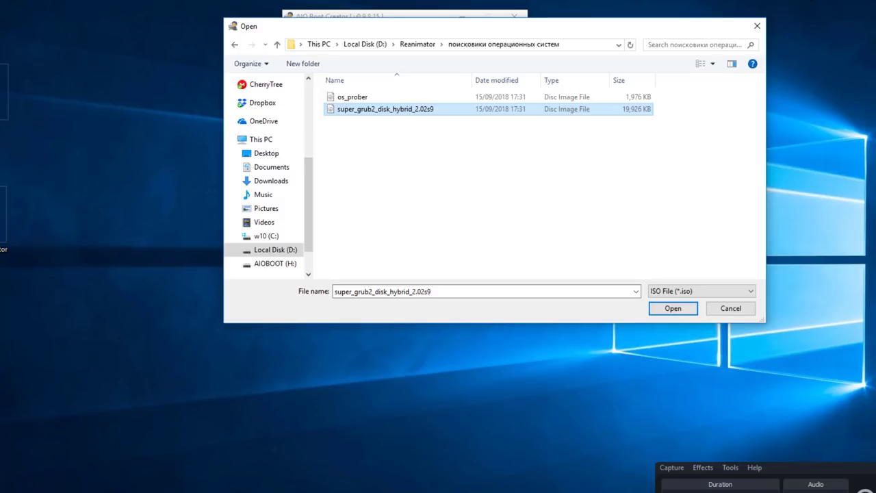
key(Return)
key(Tab)
key(Return)
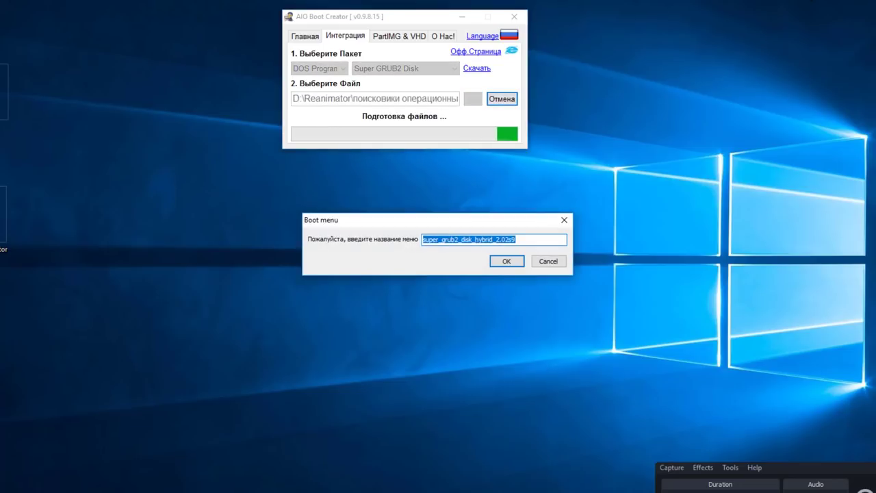
Accept the suggested boot menu name super_grub2_disk_hybrid_2.02s9 and dismiss the completion message.
key(Tab)
key(Return)
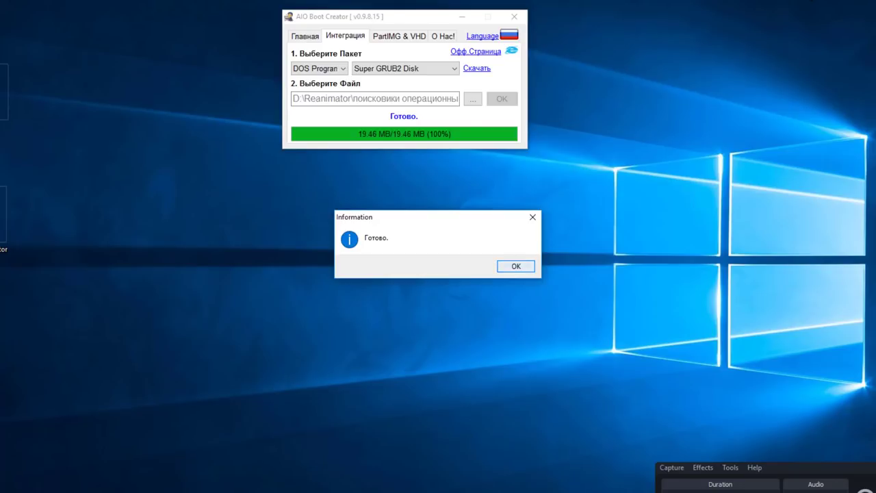
key(Return)
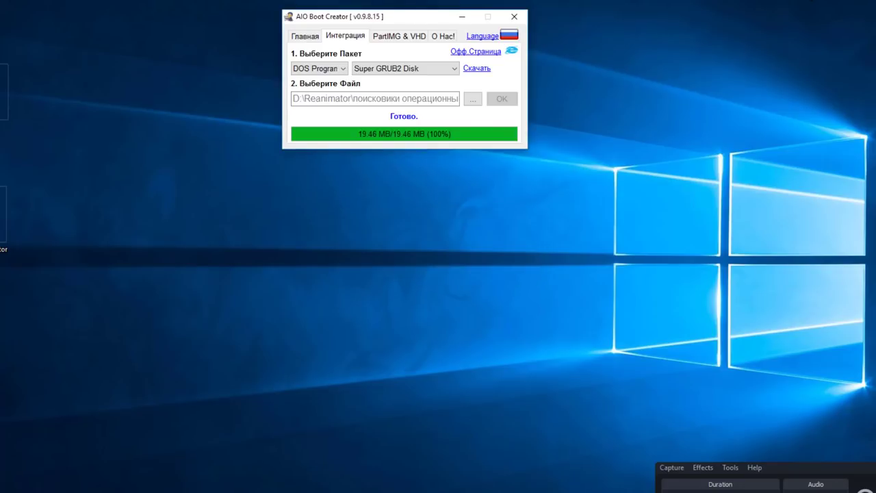
Choose the Windows category and the Windows 7/8.1/10/Server Setup package for integration.
key(Tab)
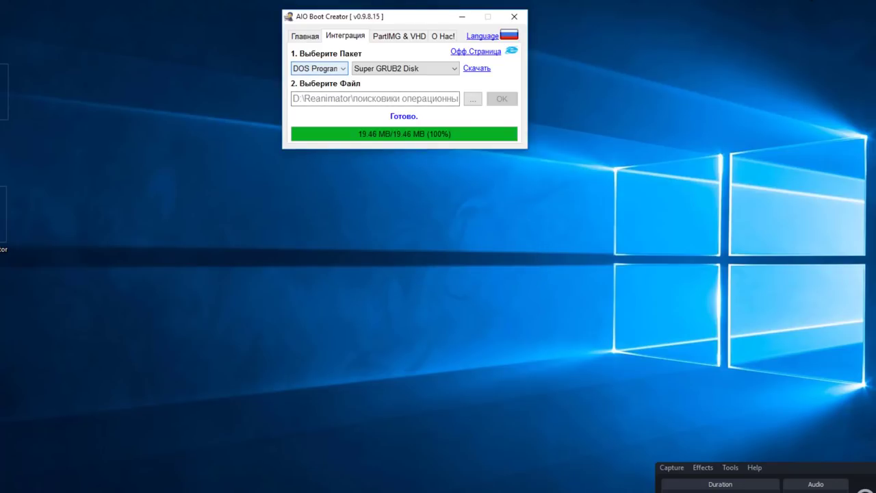
key(alt+Down)
key(Home)
key(Return)
key(Tab)
key(alt+Down)
key(Down)
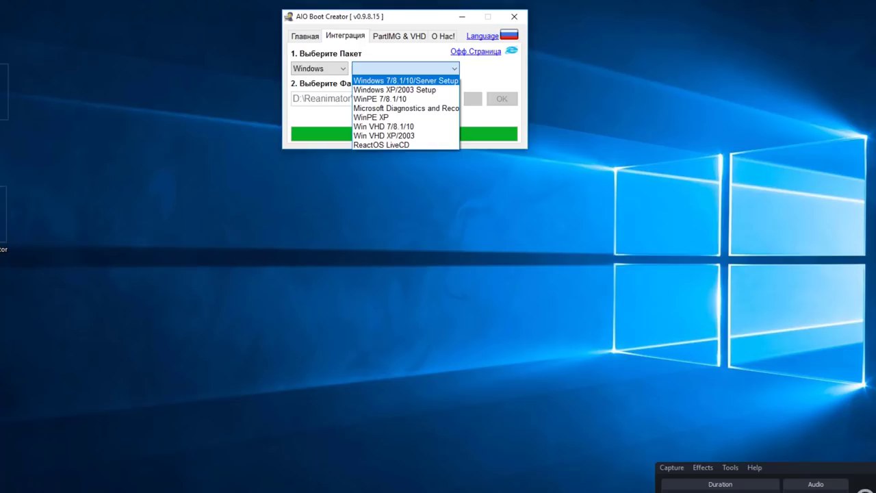
key(Return)
Select the ru-en_windows_10_1803_x86-x64_28in1_KMS-activation ISO from the Reanimator subfolder Win10.x86-x64.Rus-Eng.28in1.KMS-activation.
key(Return)
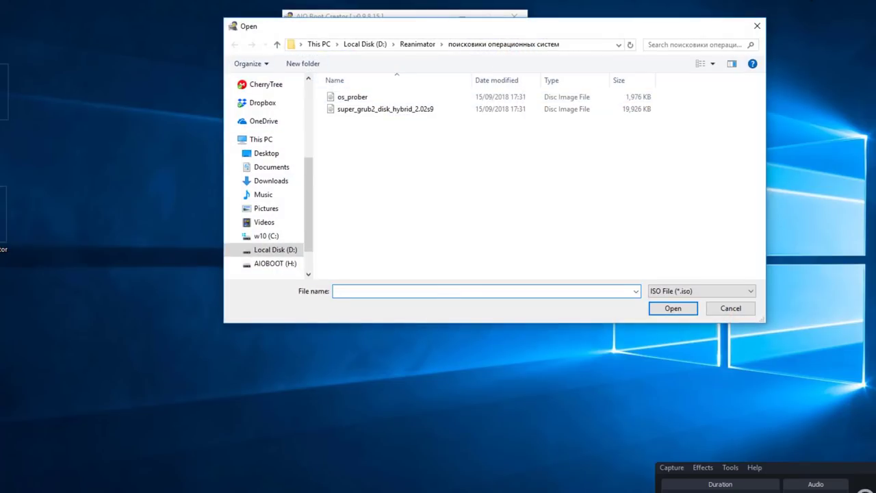
key(alt+Up)
key(Left)
key(Return)
key(Down)
key(Tab)
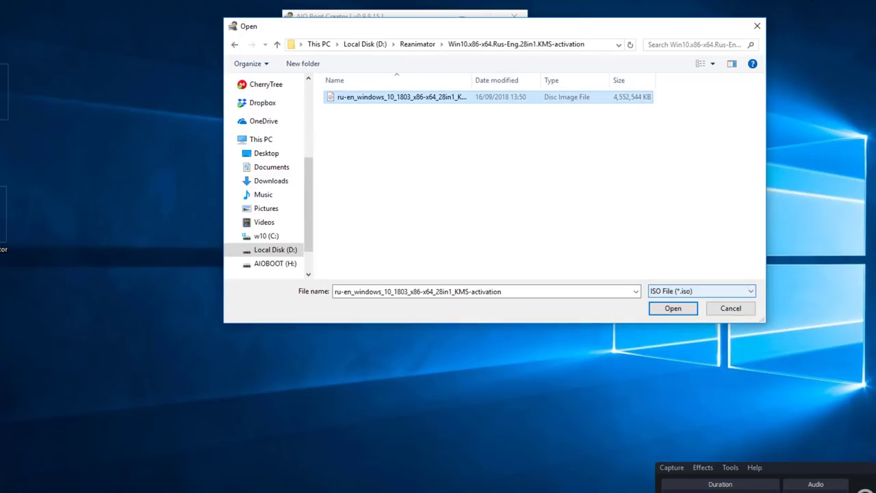
key(shift+Tab)
key(Return)
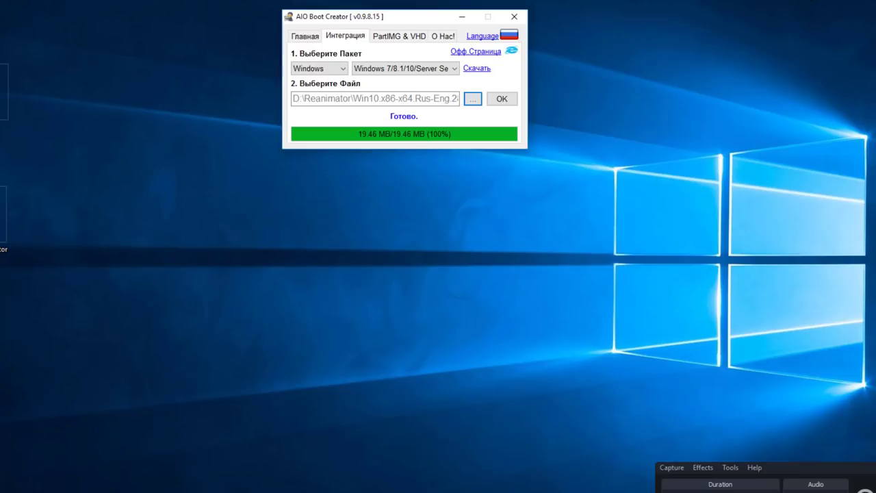
Integrate the Windows 10 ISO with its suggested boot menu name, agreeing to split the oversized file for FAT32.
key(Tab)
key(Return)
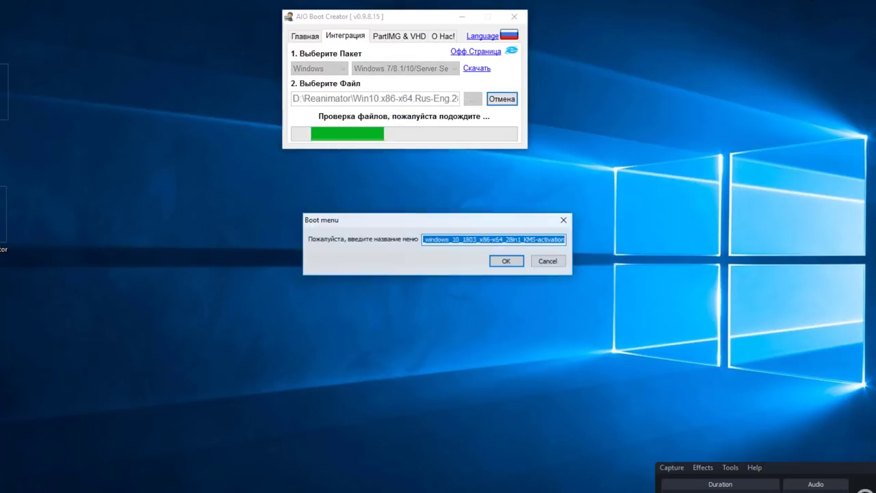
key(End)
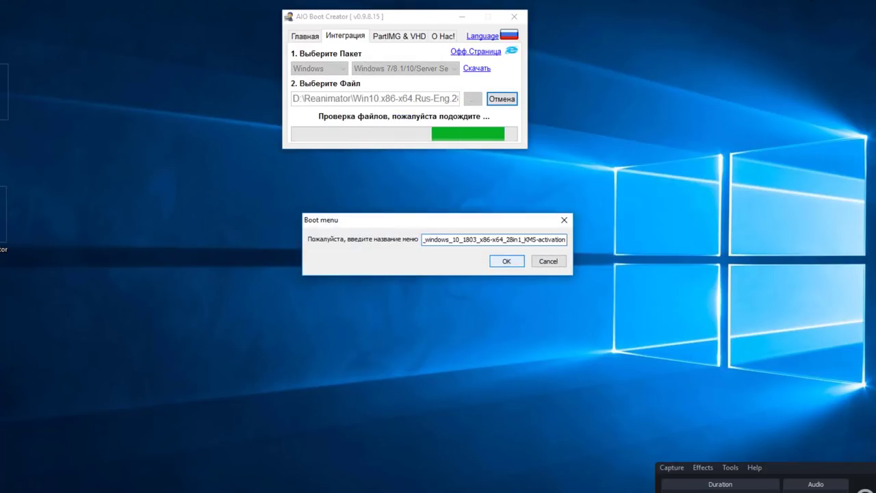
key(Return)
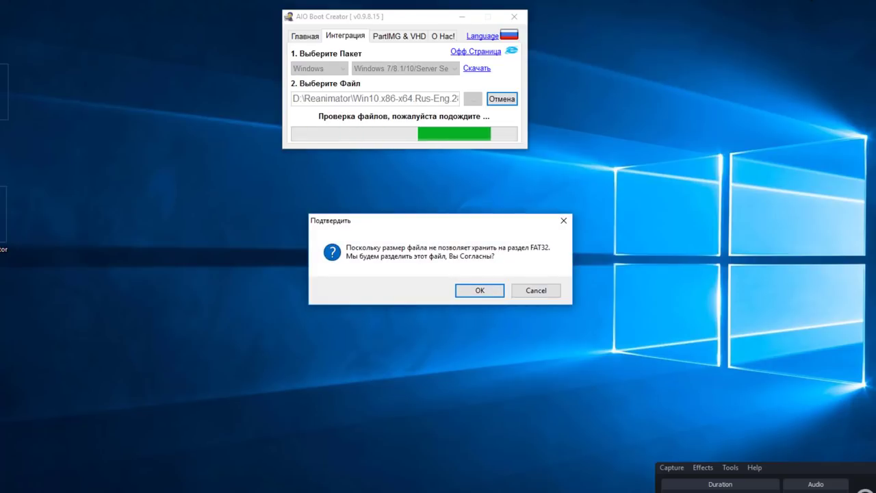
key(Return)
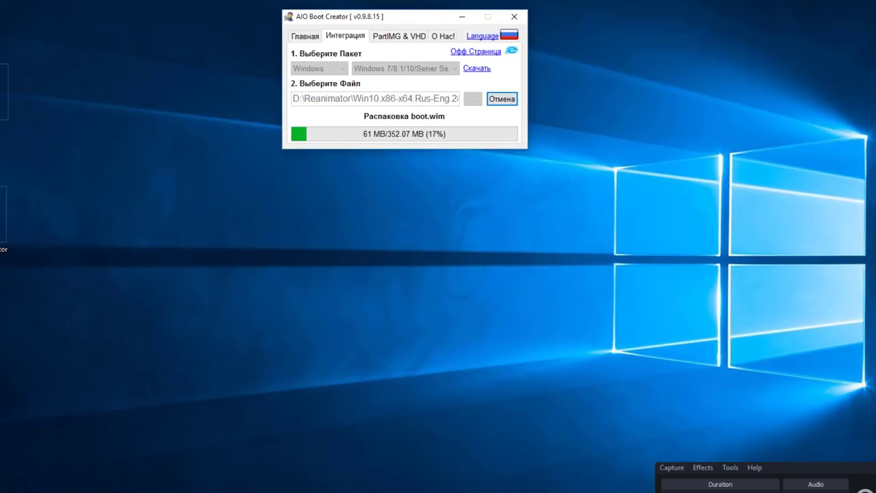
drag(438, 17, 624, 22)
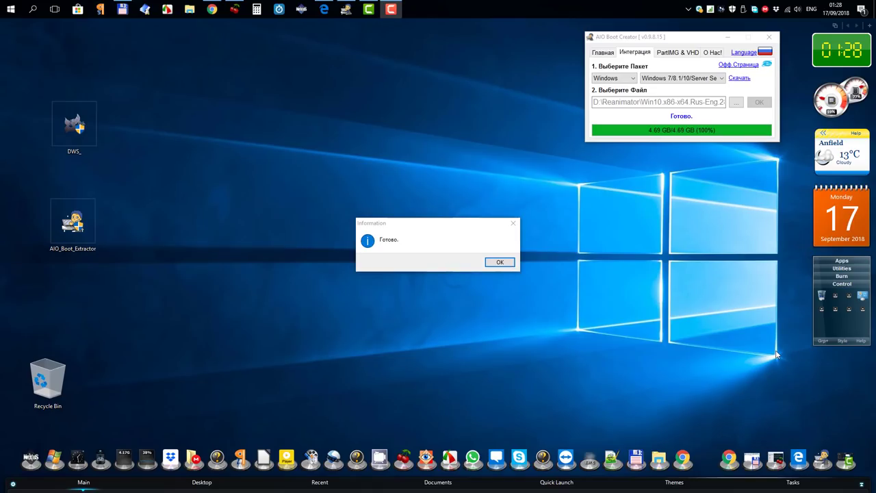
click(500, 262)
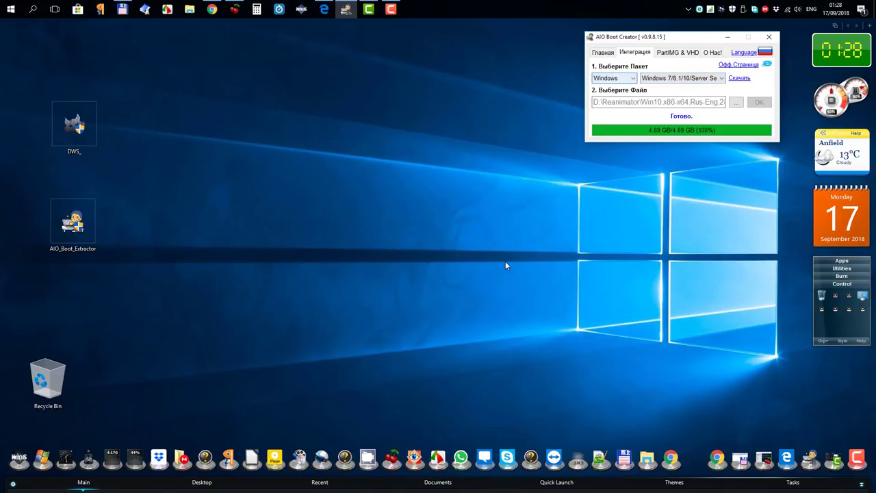
Choose the special packages category ("Специальный") and the Sergei Strelec package for integration.
key(alt+Down)
key(Down)
key(Down)
key(Down)
key(Down)
key(Down)
key(Down)
key(Down)
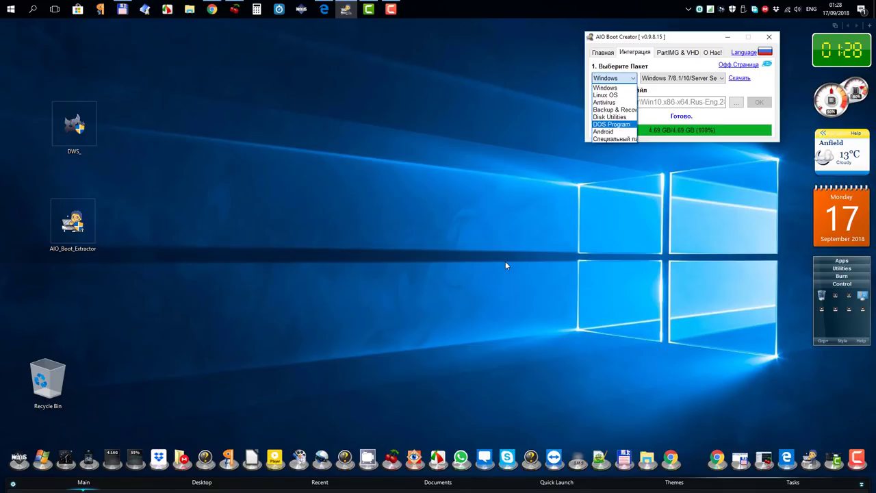
key(Return)
key(Tab)
key(alt+Down)
key(Down)
key(Down)
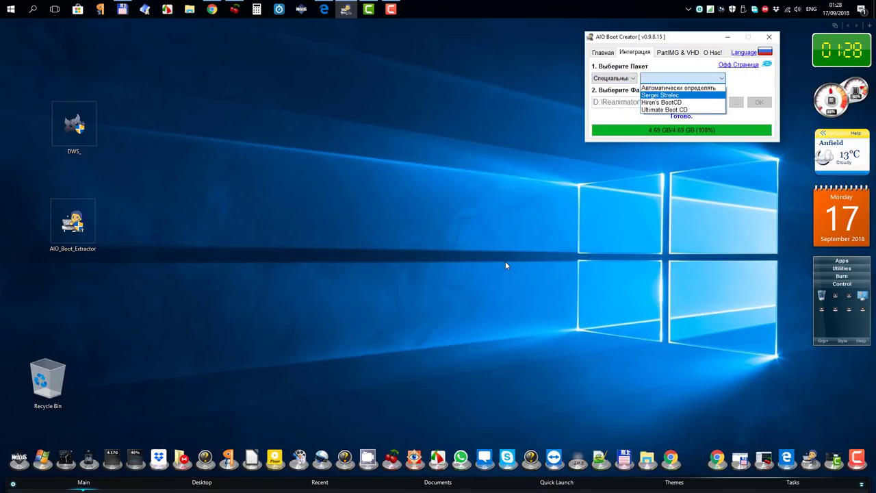
key(Return)
Select the WinPE10_8_Sergei_Strelec_x86_x64_2018.08.25_Russian ISO and start its integration.
key(Tab)
key(Tab)
key(space)
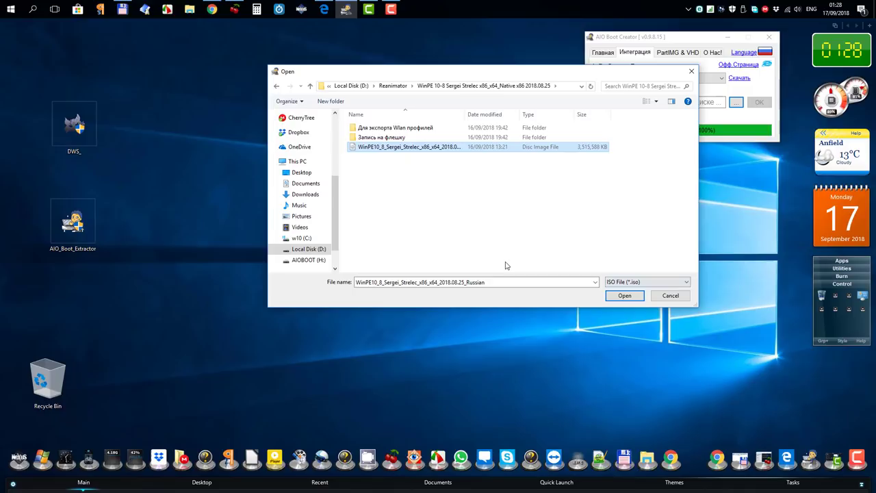
key(Return)
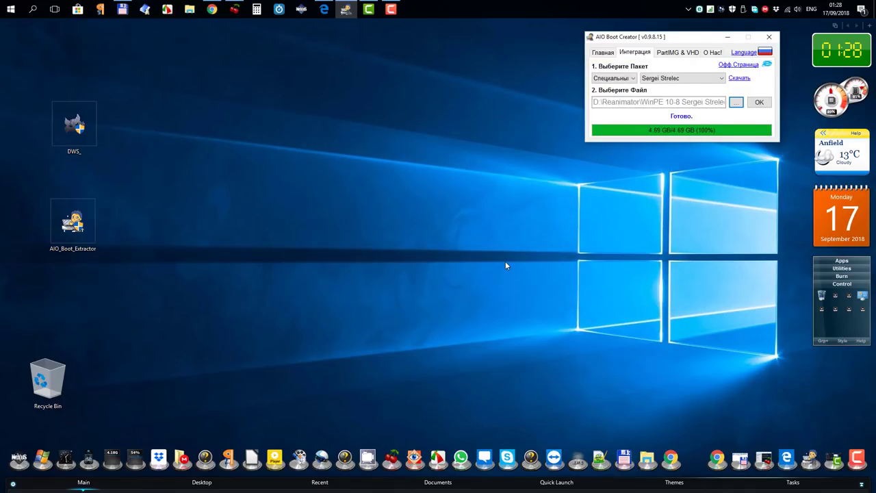
key(Tab)
key(space)
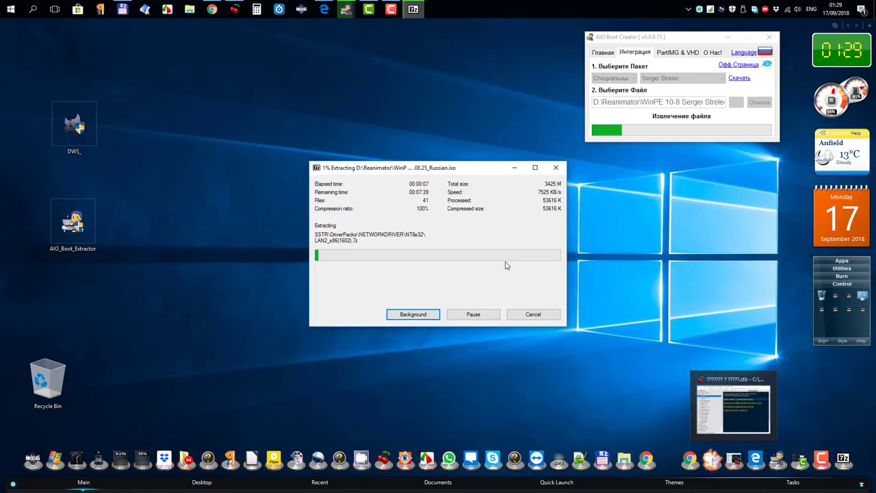
Switch to Chrome, dismiss the cookie notice on sergeistrelec.ru and look through the site's boot image releases.
click(689, 458)
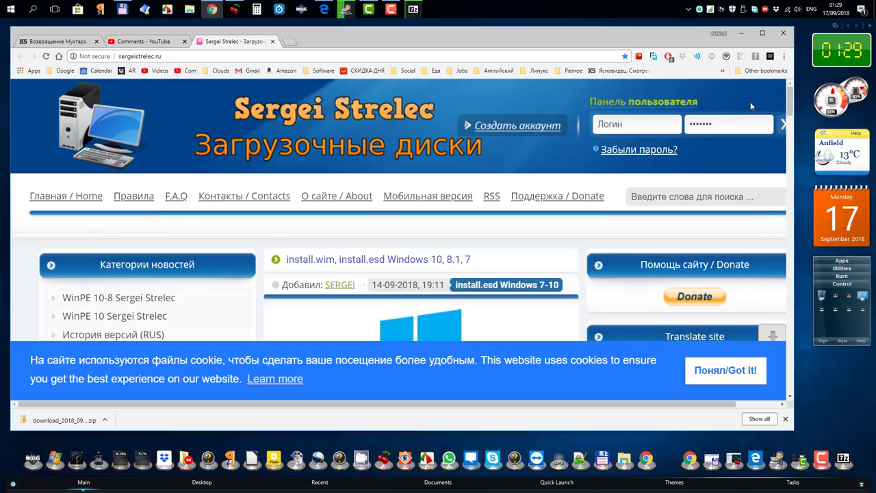
scroll(787, 106, down, 1)
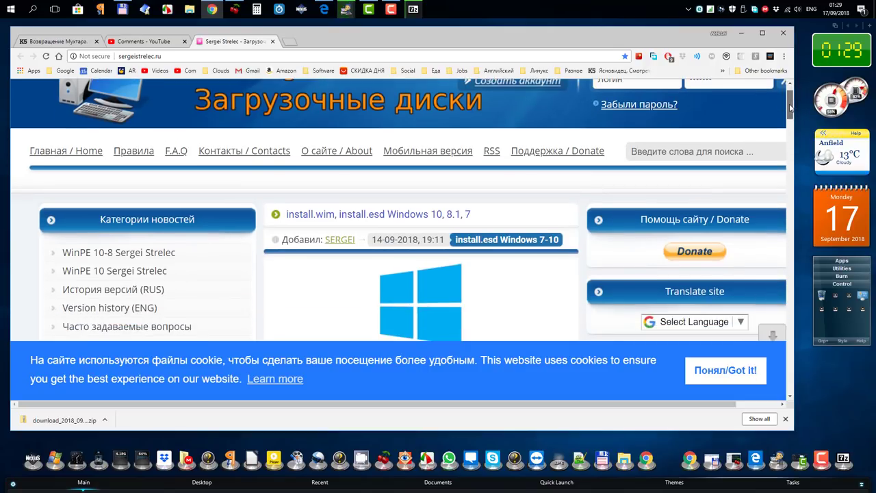
click(727, 371)
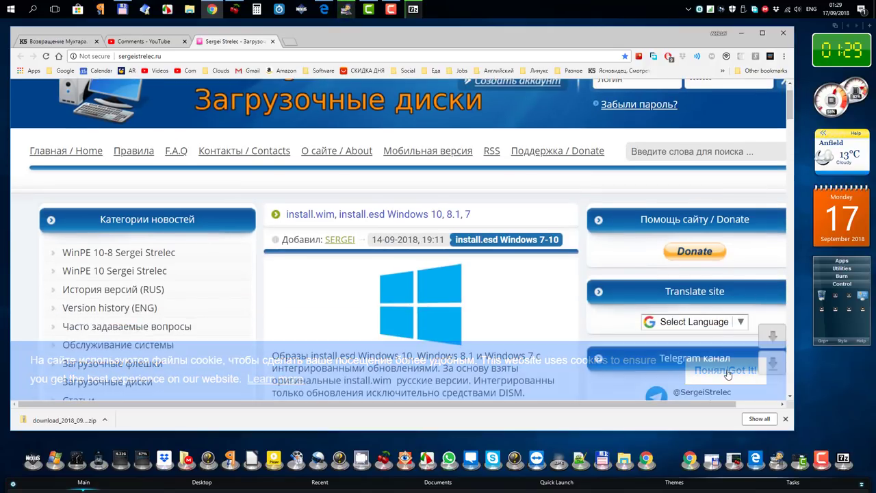
drag(789, 113, 791, 141)
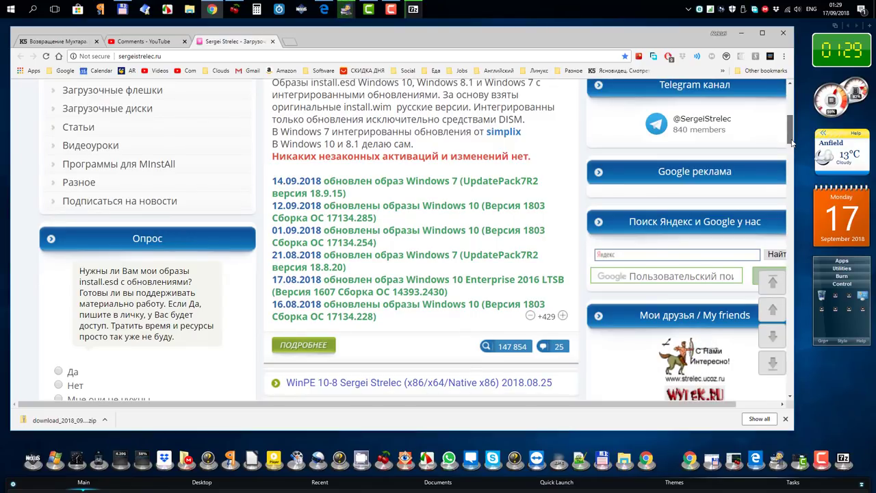
drag(792, 140, 758, 91)
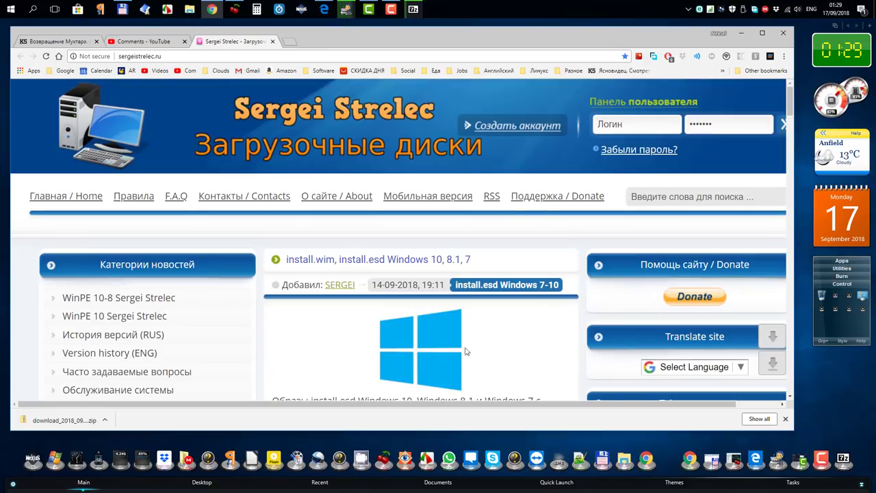
Open the Windows 10 (v1803) RUS-ENG x64 -26in1- (AIO) link from the CherryTree notes and examine the page's torrent download links.
click(735, 466)
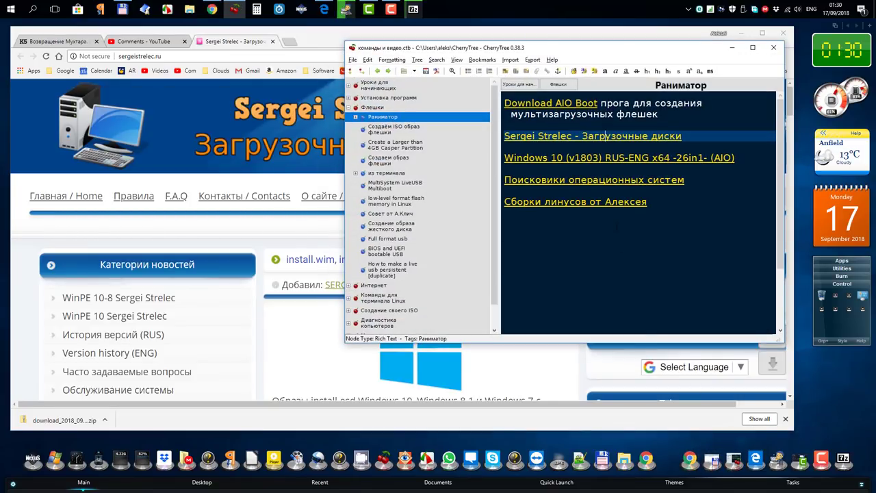
click(597, 160)
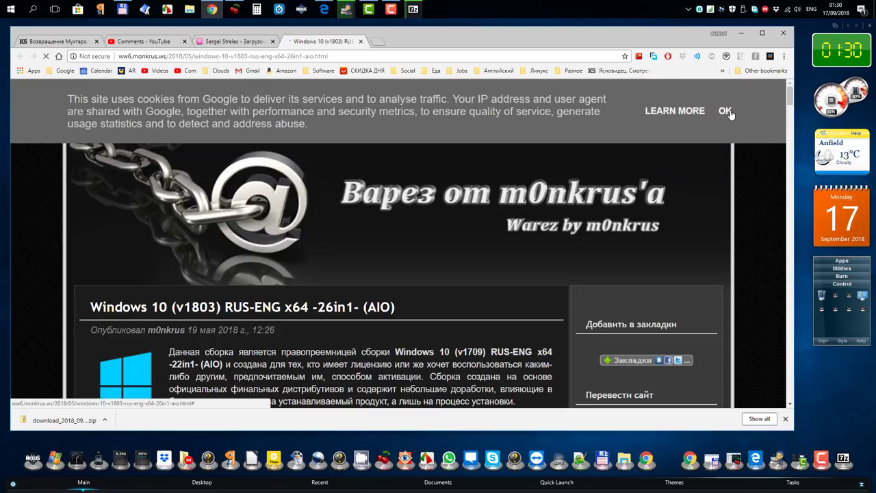
click(727, 111)
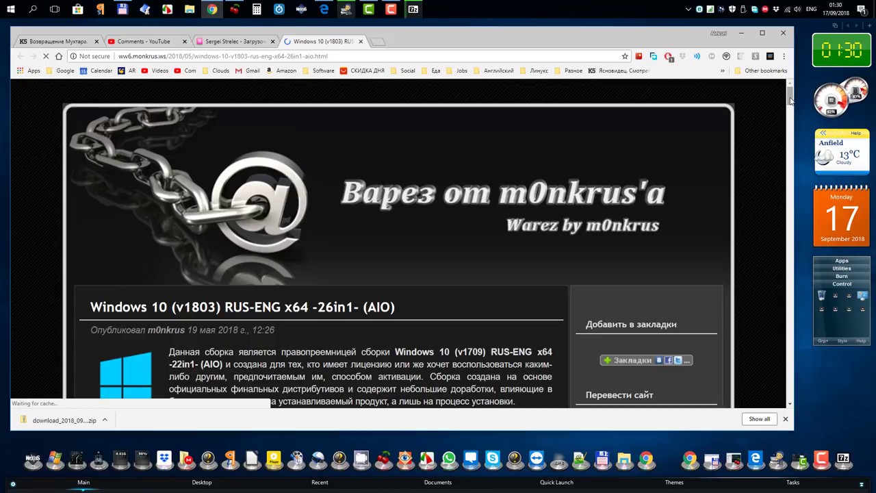
drag(790, 99, 790, 109)
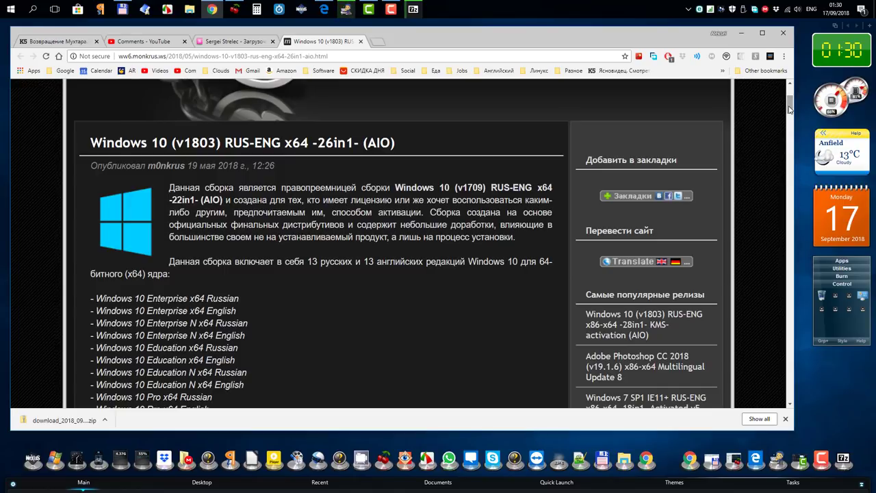
drag(789, 110, 793, 158)
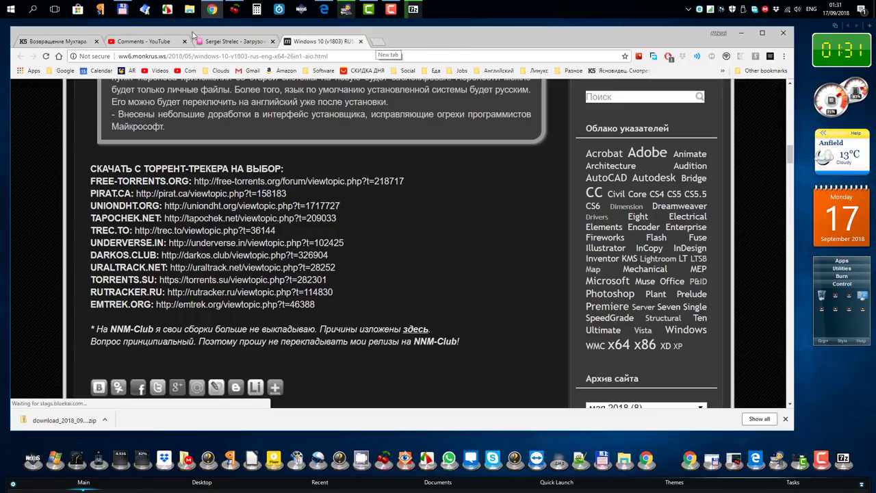
Open the bookmarked "Компьютерные советы" site in a new tab and follow its КРОК link to the author's file storage.
click(377, 42)
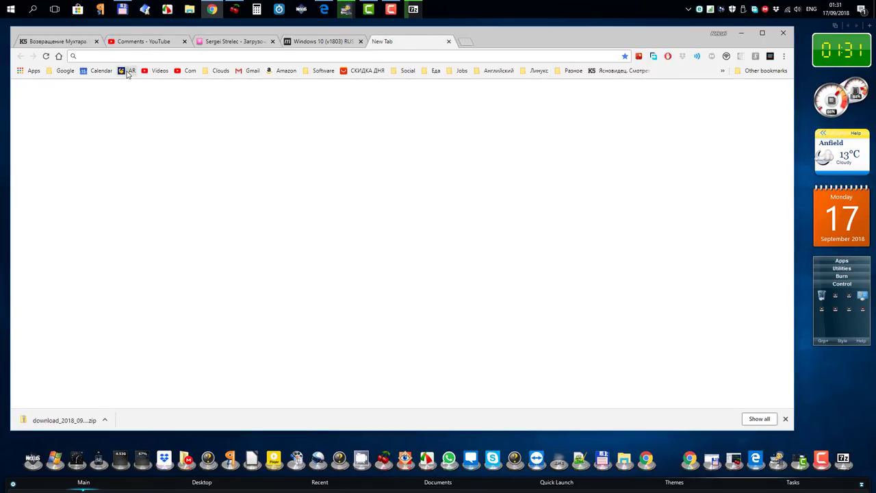
click(128, 72)
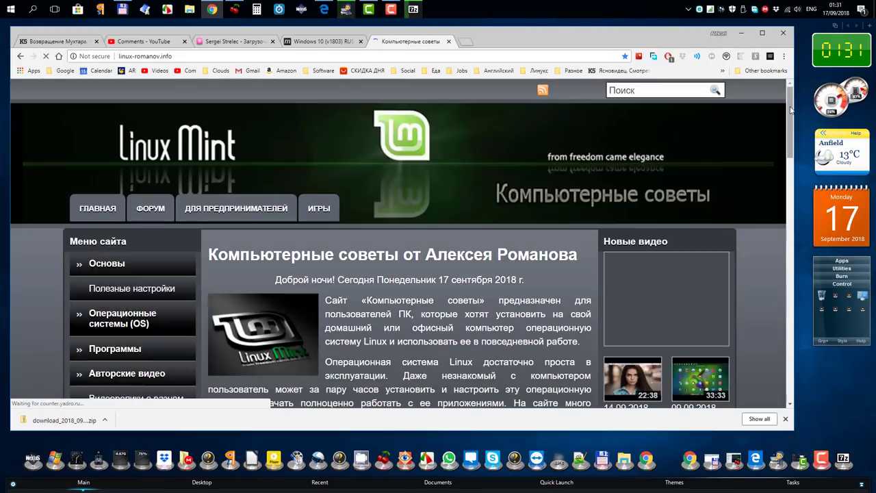
drag(790, 109, 784, 199)
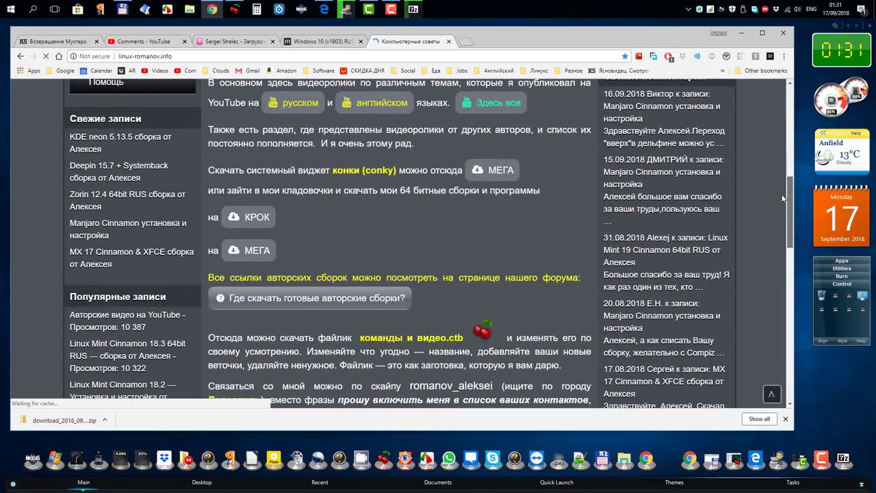
click(262, 219)
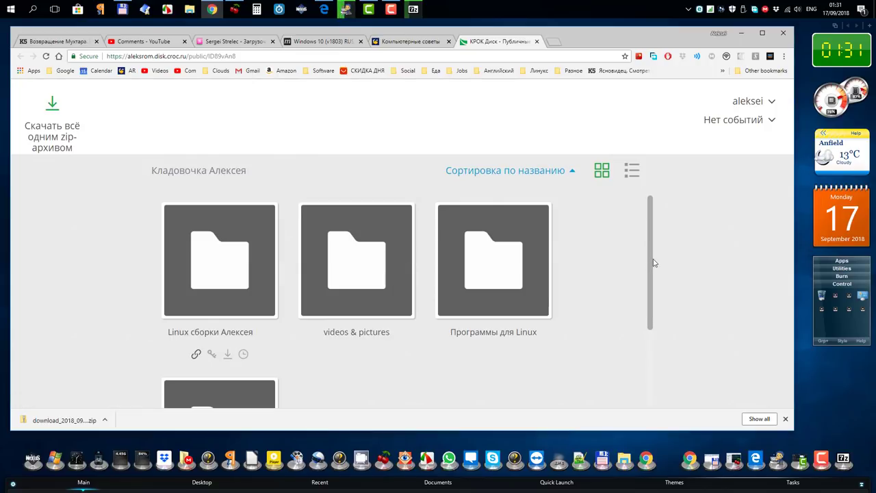
Open the Программы для Windows folder and its Destroy Windows 10 Spying subfolder, and show the files there as a detailed list.
drag(652, 262, 628, 347)
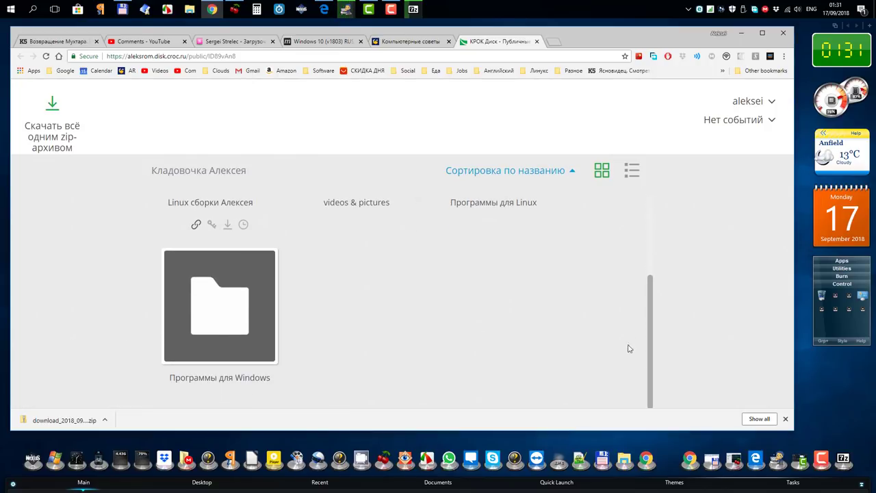
click(228, 301)
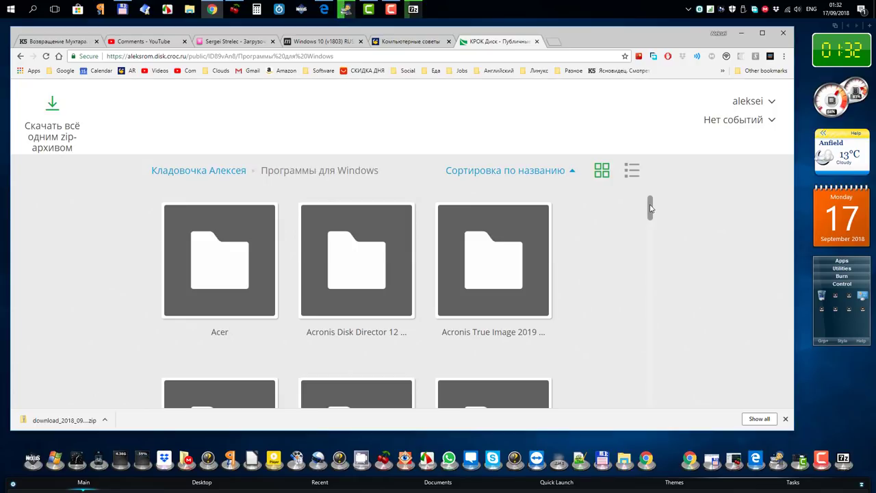
drag(650, 209, 650, 216)
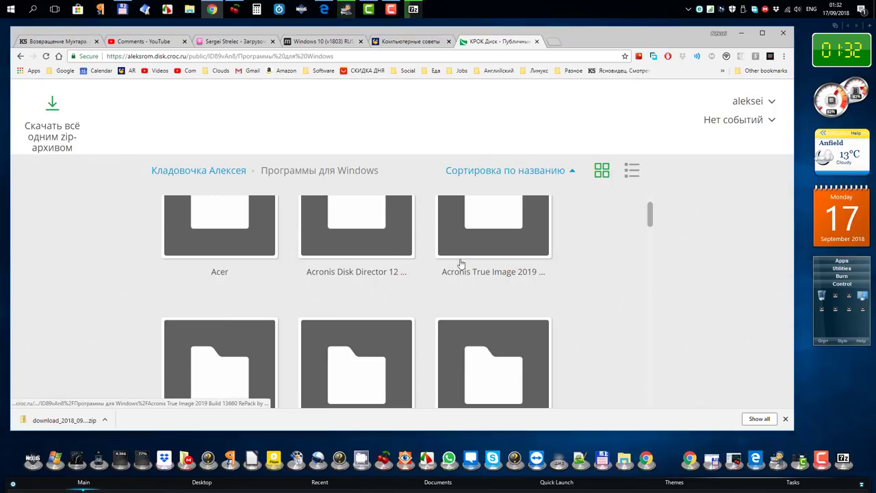
mouse_move(650, 217)
mouse_down()
mouse_move(654, 236)
mouse_move(651, 230)
mouse_up()
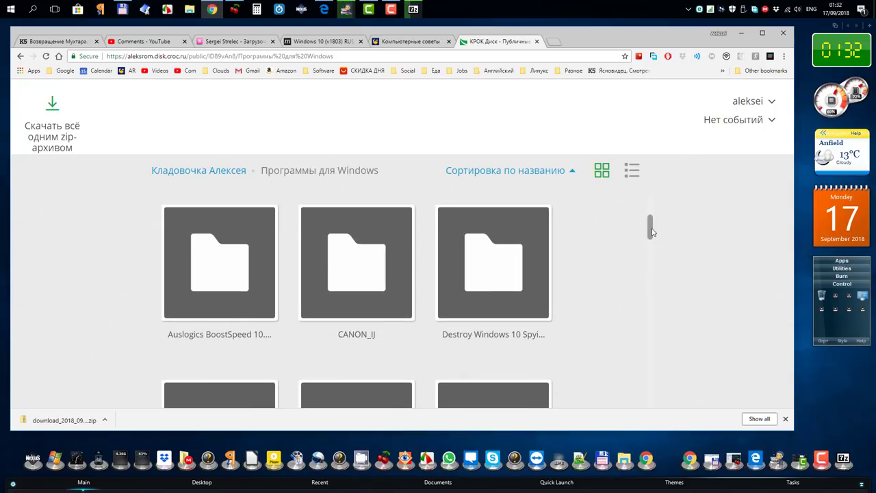
click(518, 264)
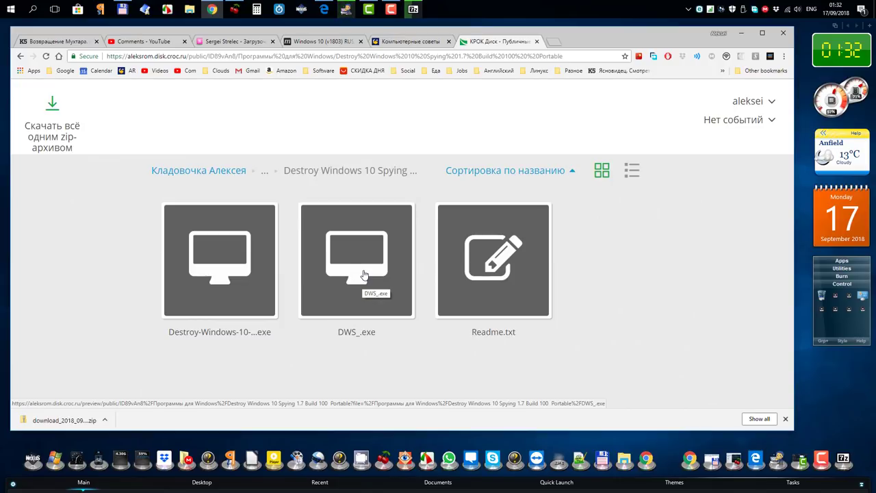
click(631, 171)
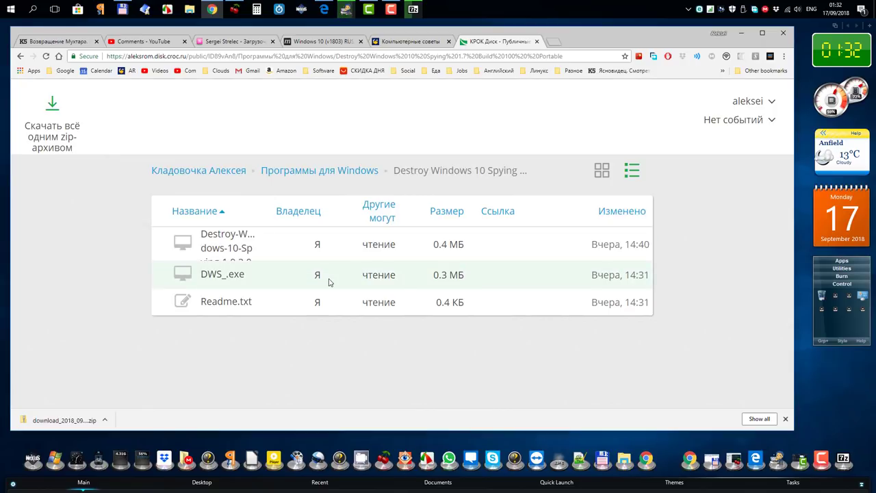
mouse_move(461, 277)
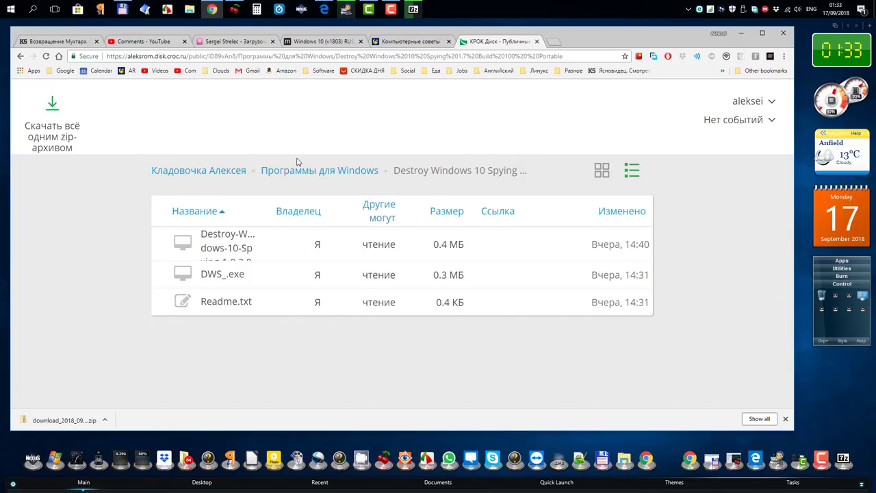
Return to the Программы для Windows folder and look through its whole list of programs and archives.
click(335, 172)
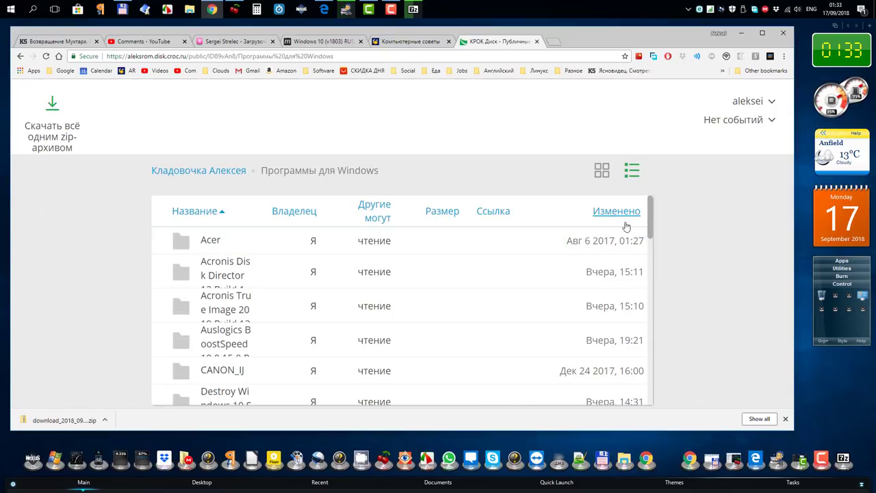
drag(648, 219, 652, 247)
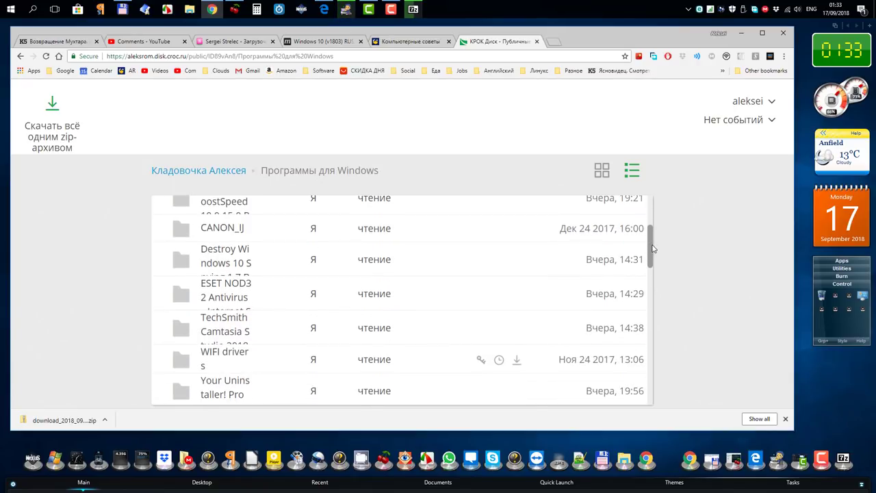
drag(652, 248, 653, 258)
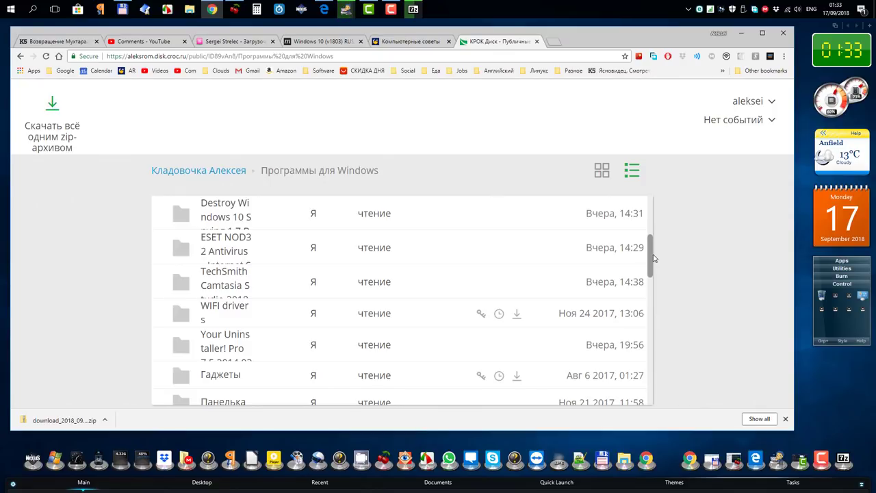
drag(653, 258, 655, 282)
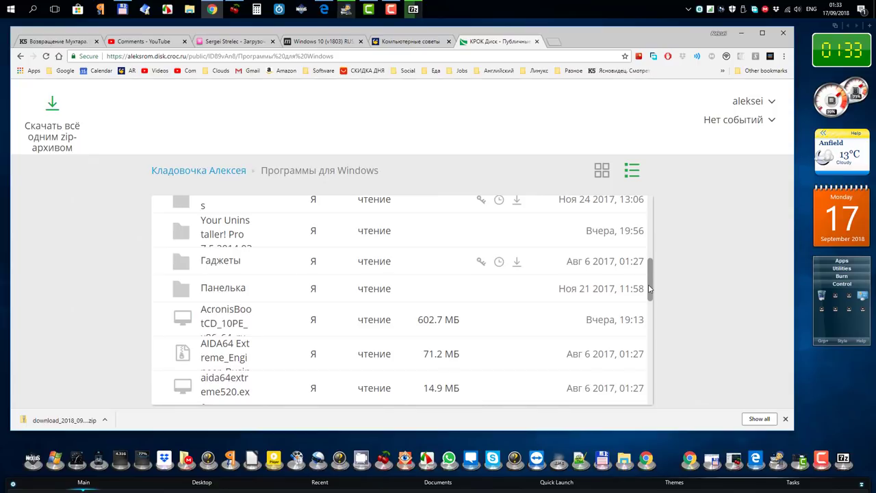
drag(650, 288, 665, 221)
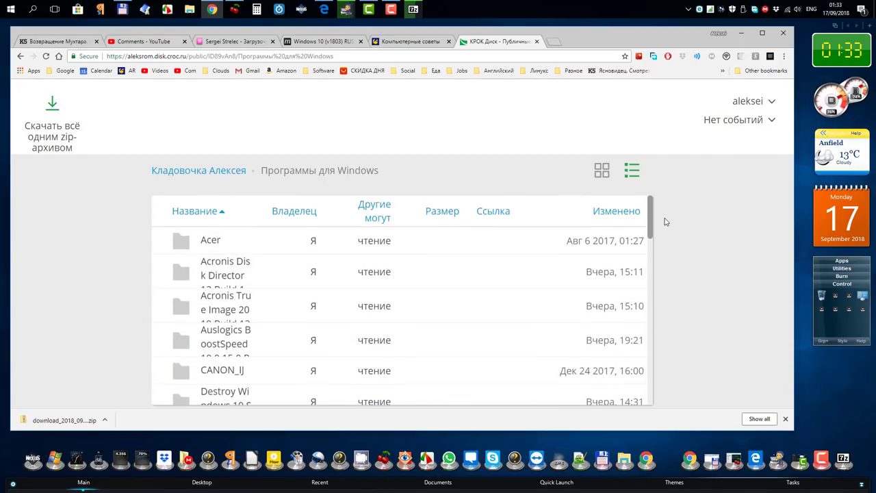
scroll(663, 228, down, 1)
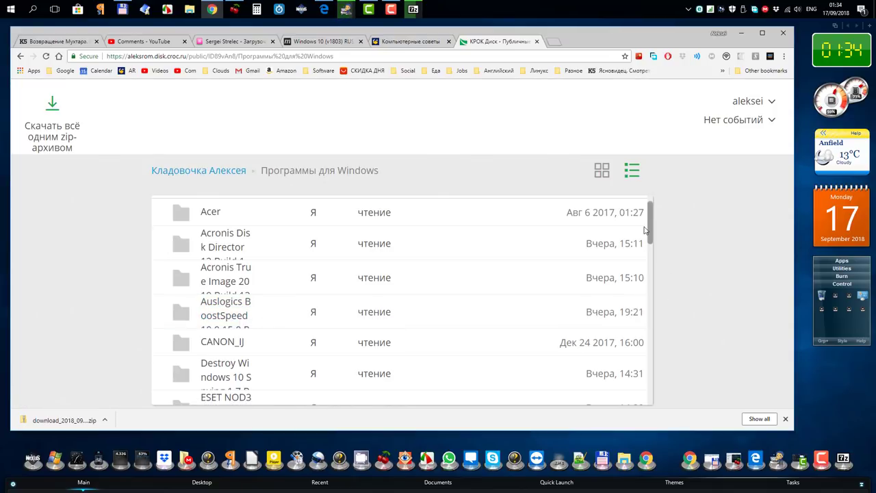
drag(650, 228, 648, 395)
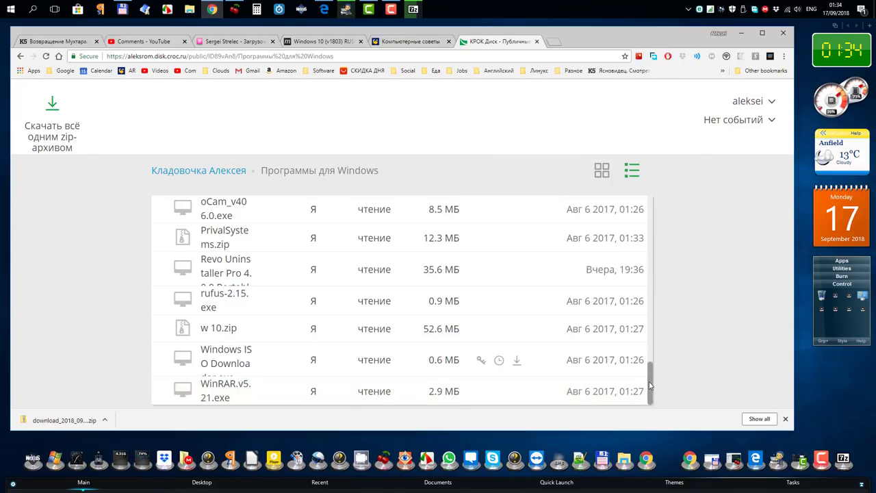
scroll(650, 386, up, 1)
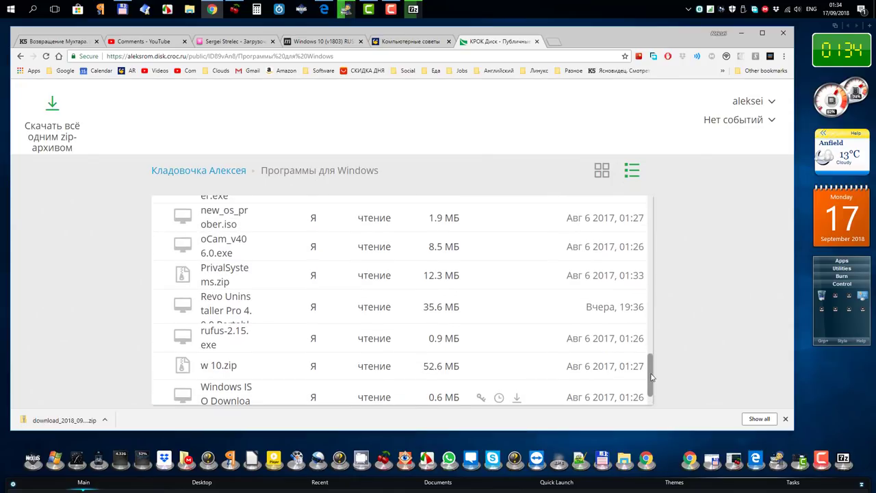
drag(650, 376, 630, 190)
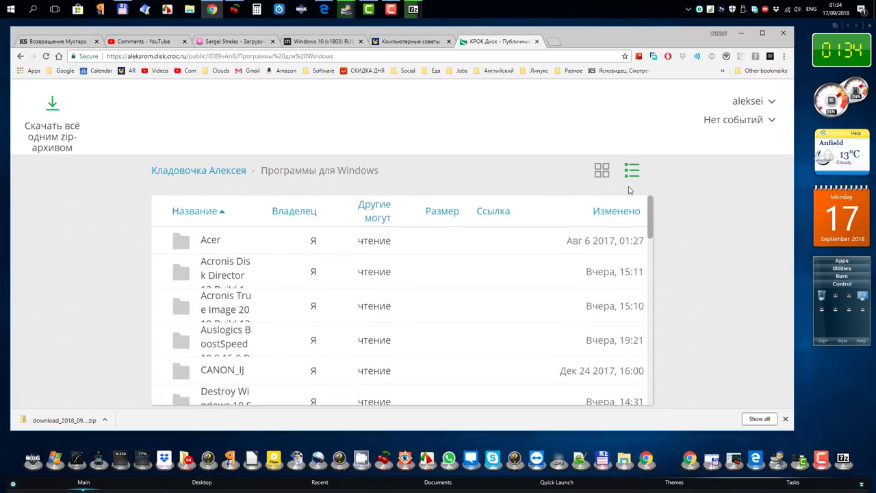
Close the КРОК Диск, Компьютерные советы, Windows 10 (v1803) and Sergei Strelec pages, and minimise the browser.
click(535, 42)
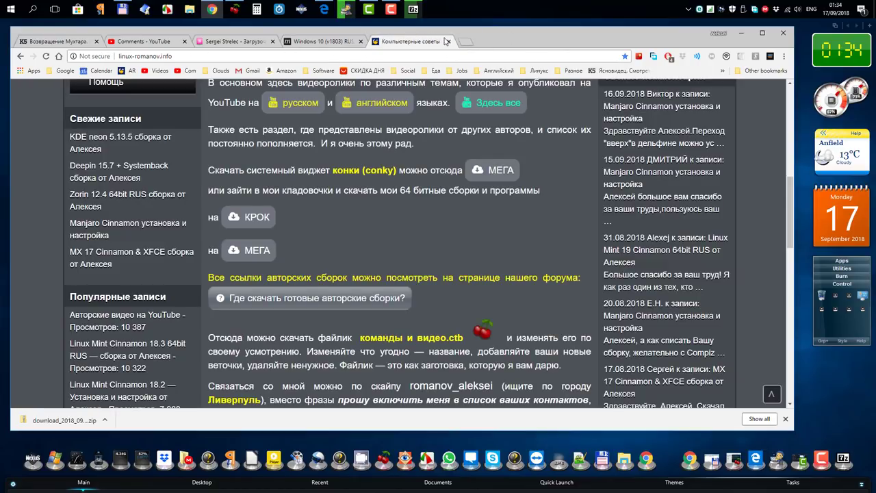
click(448, 42)
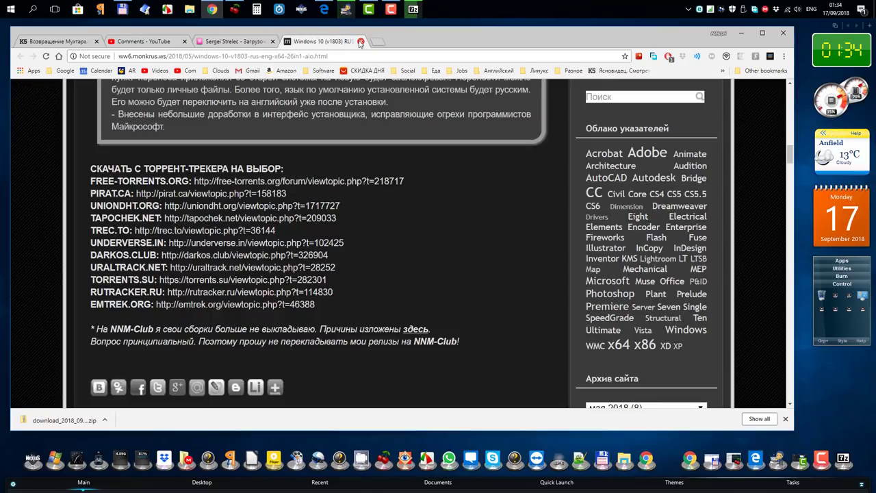
click(360, 42)
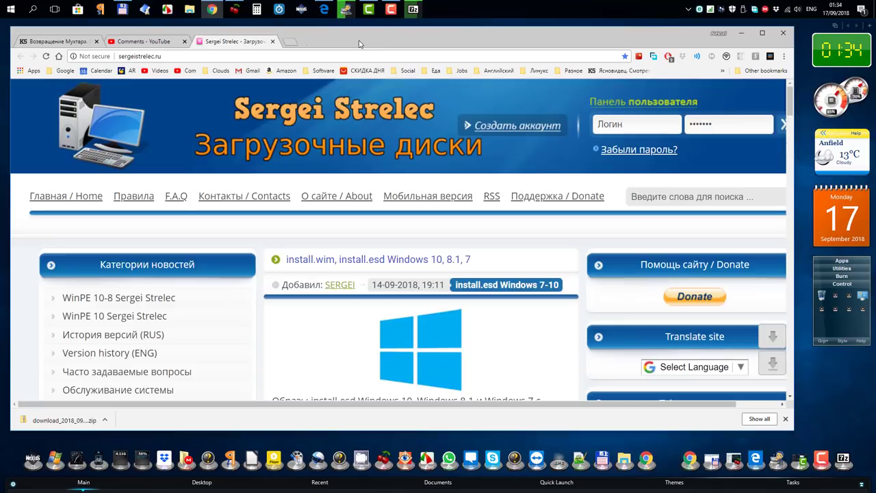
click(273, 42)
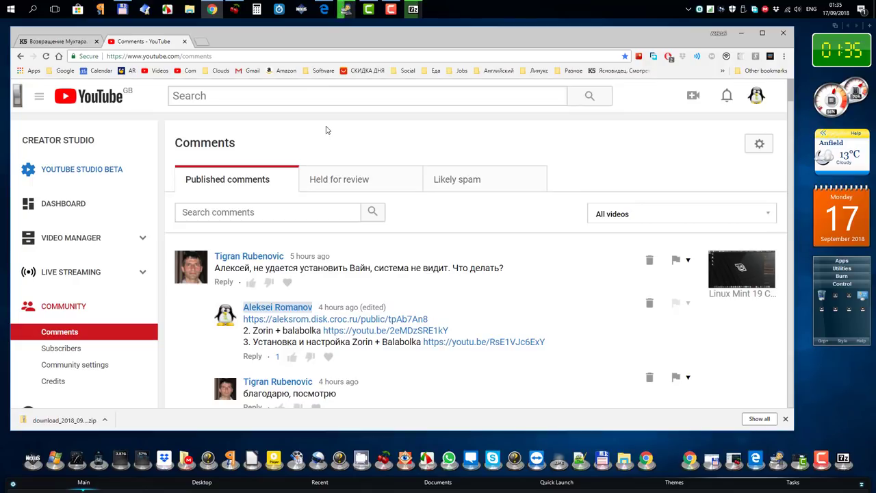
click(742, 33)
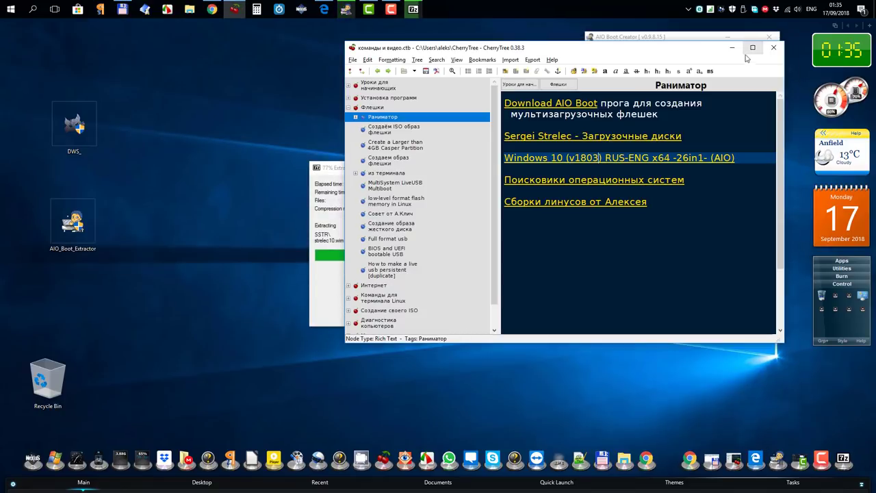
Move the CherryTree window clear of AIO Boot Creator, and minimise it to check the extraction progress.
drag(662, 47, 546, 49)
drag(475, 36, 472, 35)
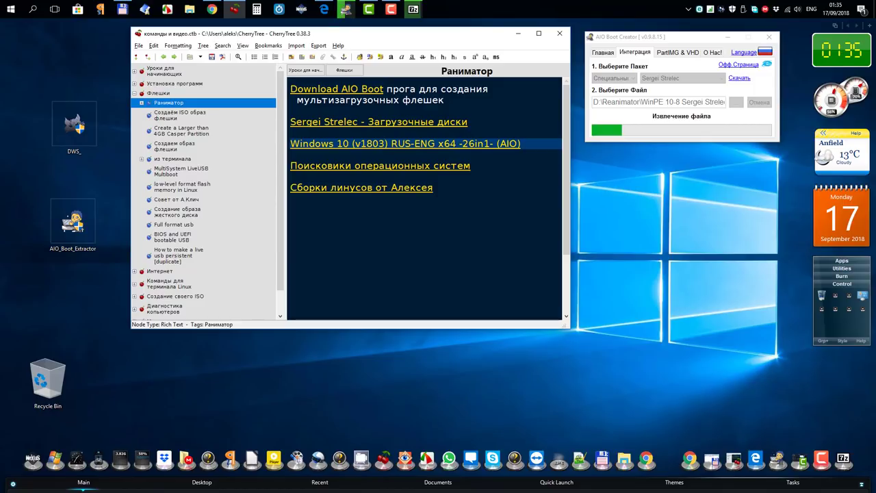
click(445, 99)
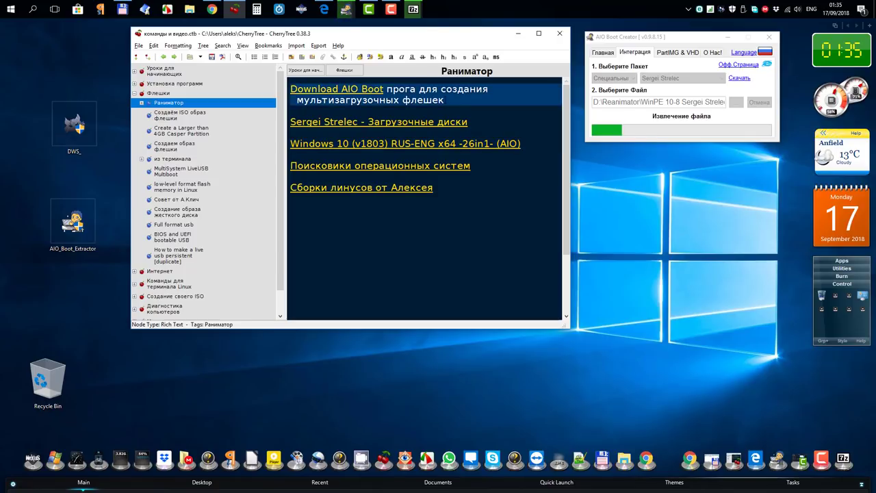
click(520, 34)
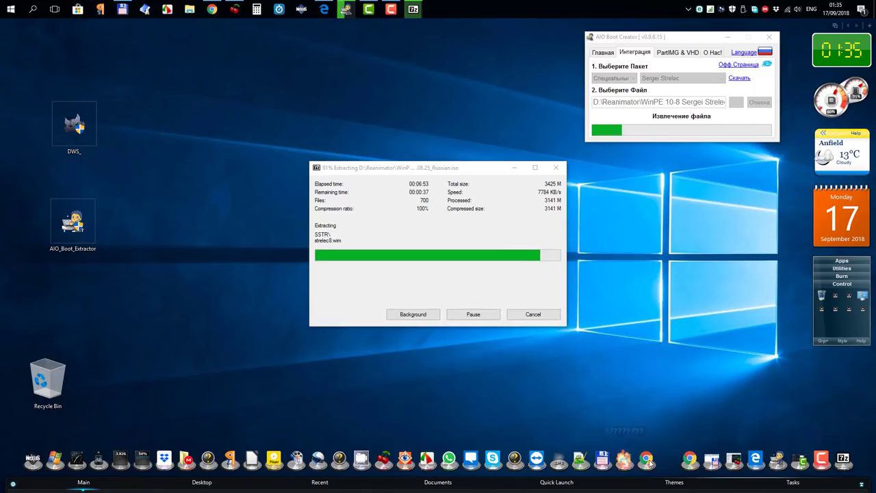
Follow the команды и видео.ctb link on the Компьютерные советы site in a new Chrome tab, view the file's download option on MEGA, and minimise Chrome.
click(687, 462)
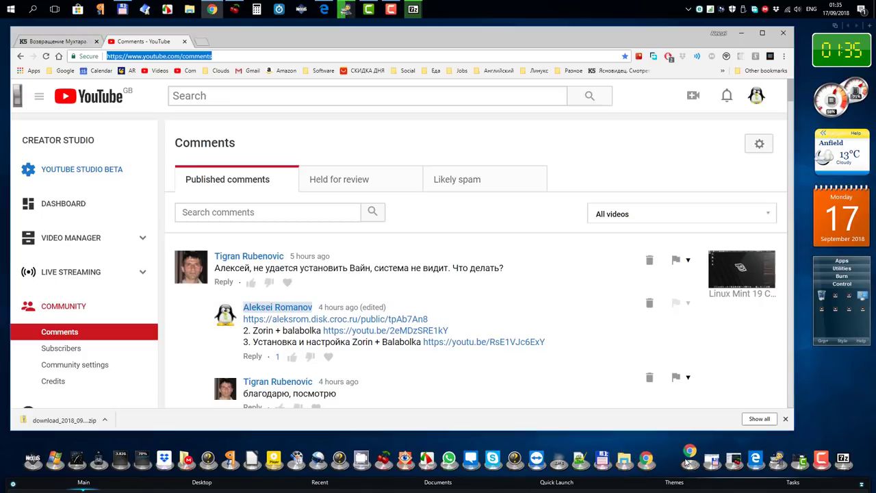
click(203, 43)
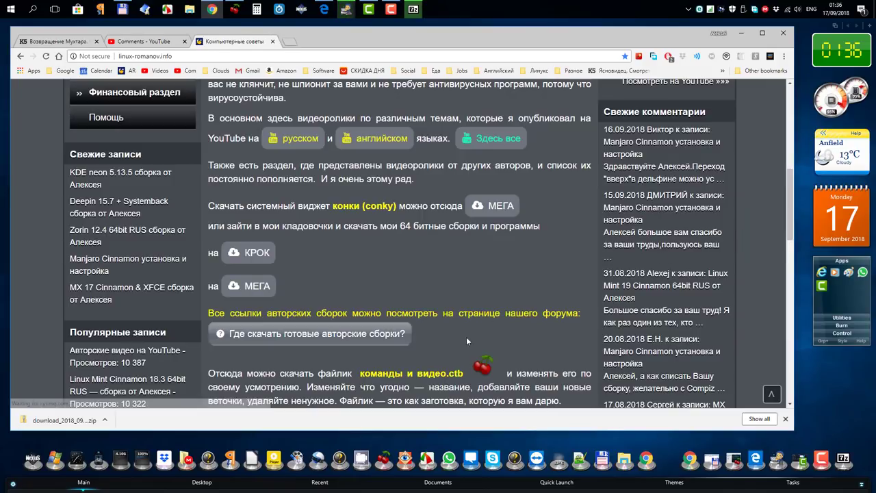
click(482, 369)
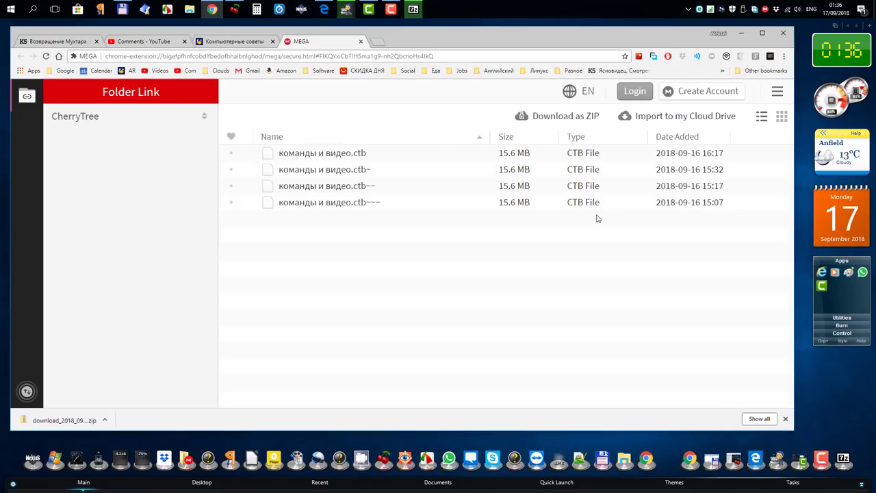
right_click(345, 154)
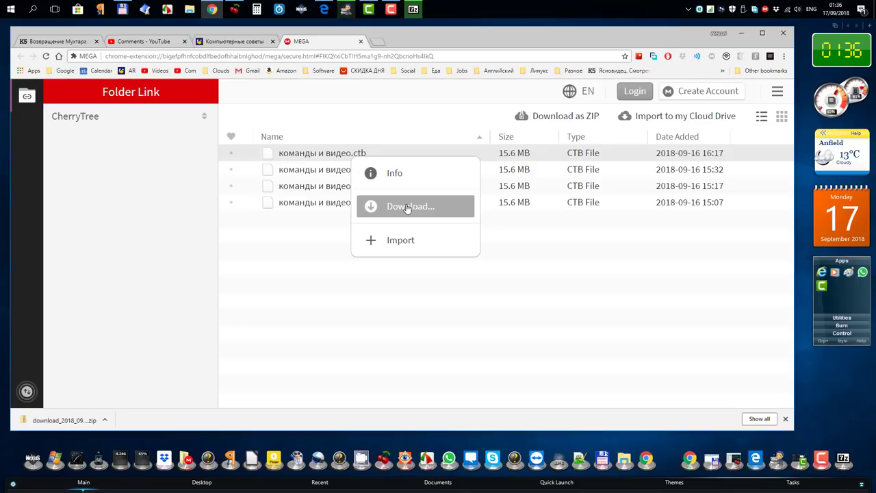
click(573, 278)
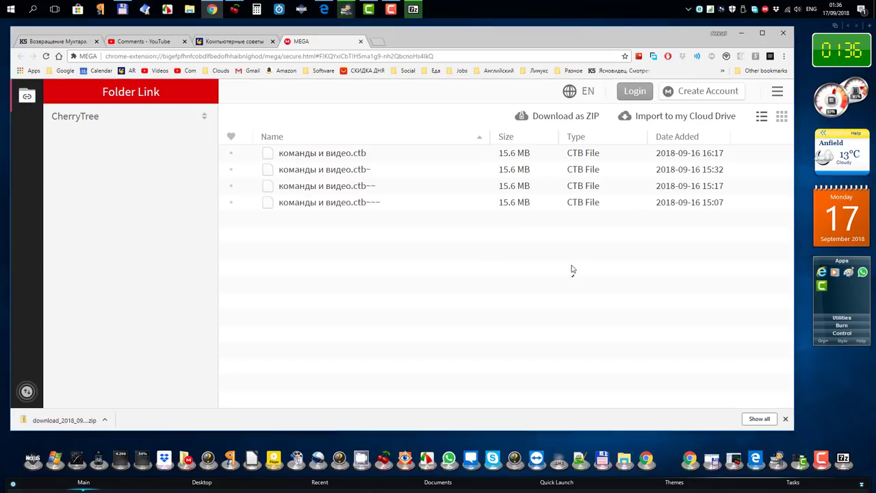
click(741, 33)
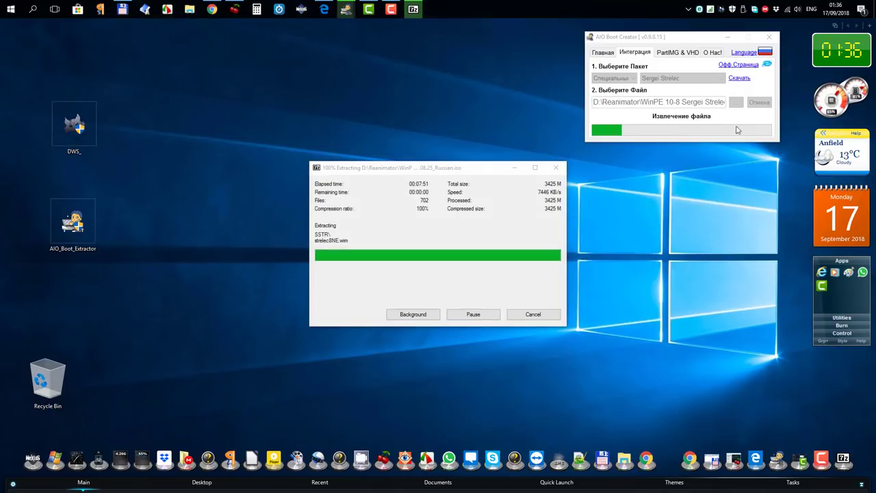
Bring up the CherryTree notes, minimise them again, and dismiss AIO Boot Creator's completion message.
click(733, 458)
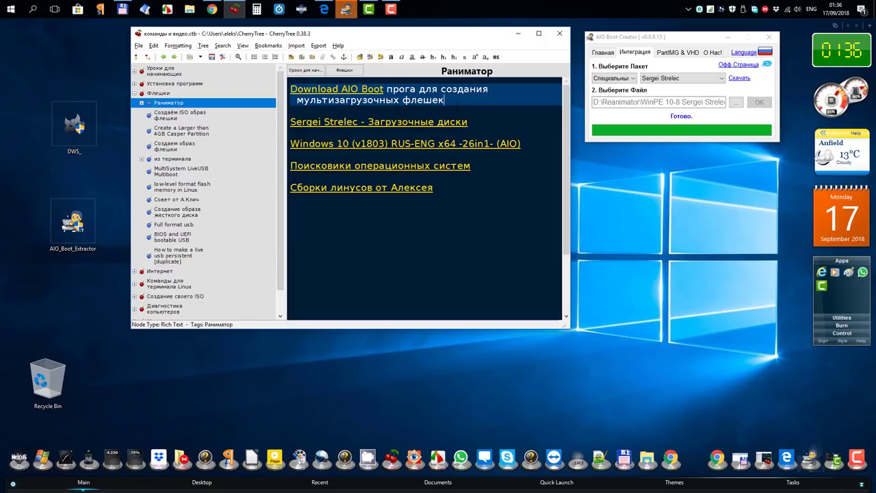
click(520, 34)
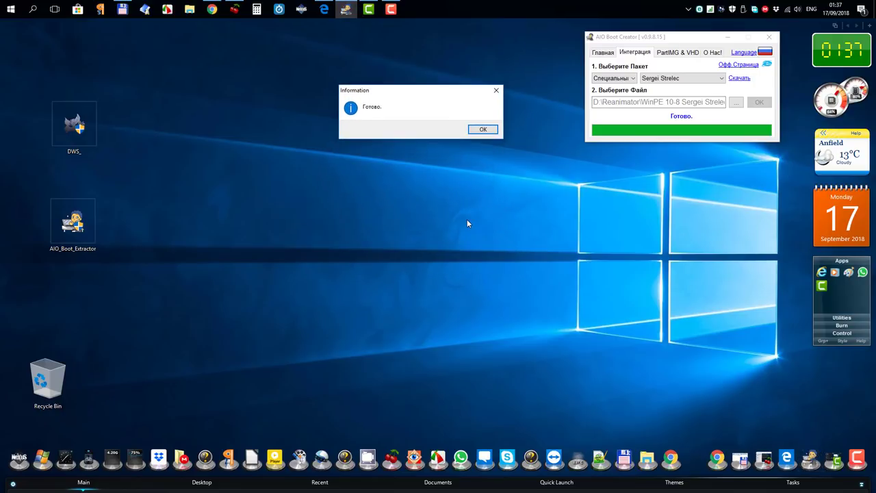
key(Return)
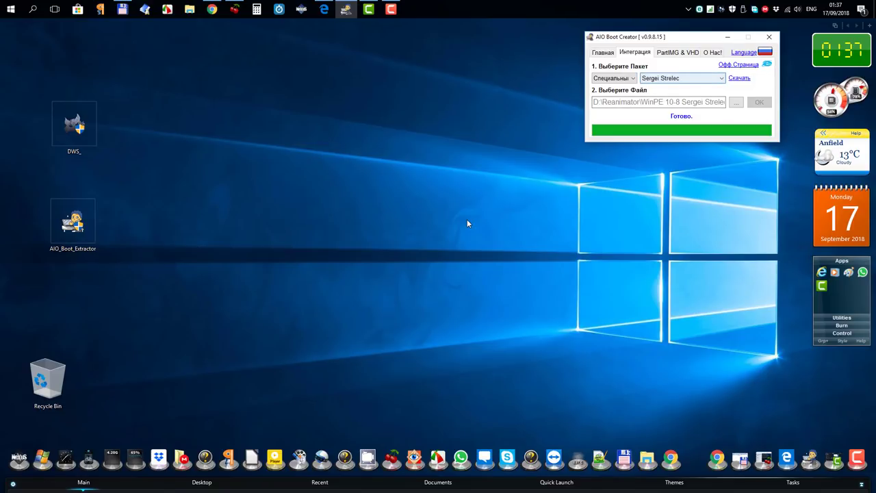
Set the integration package category to Linux OS with the option Автоматически определять.
key(alt+Down)
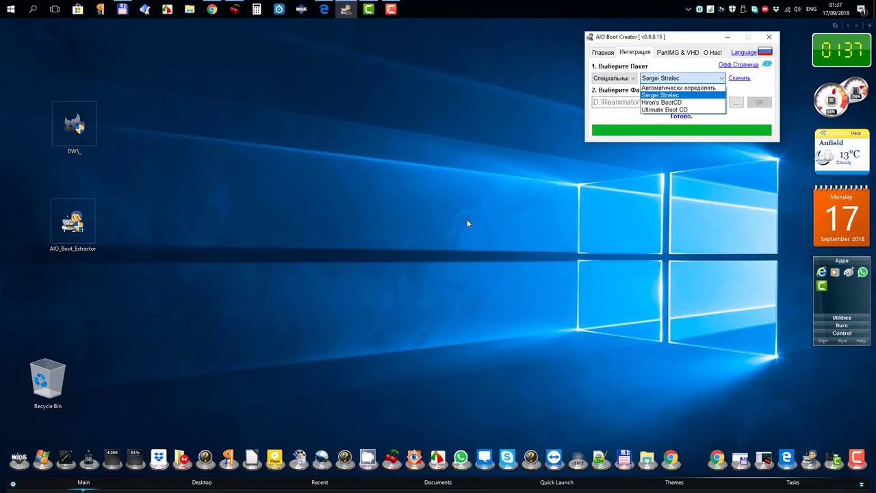
key(Escape)
key(shift+Tab)
key(alt+Down)
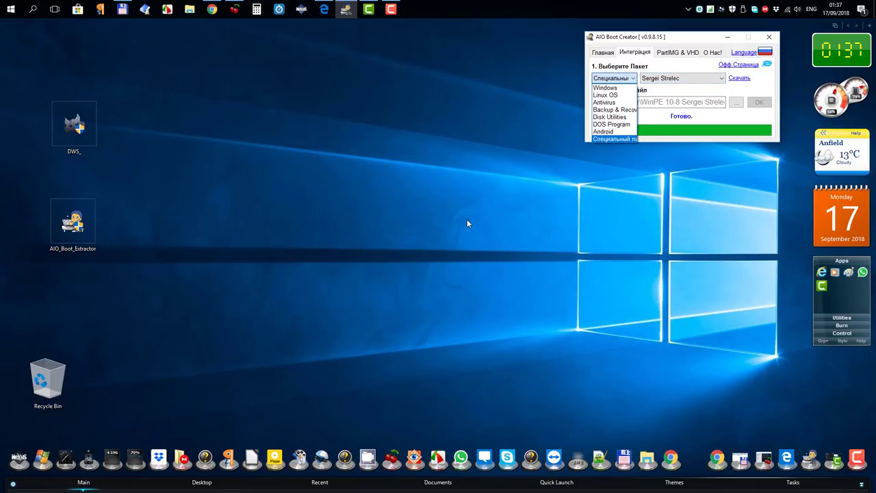
key(Home)
key(Down)
key(Return)
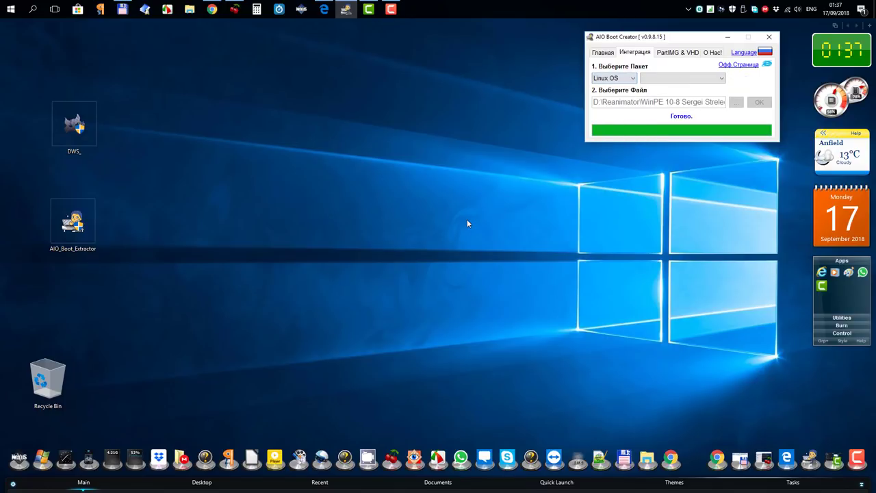
key(Tab)
key(alt+Down)
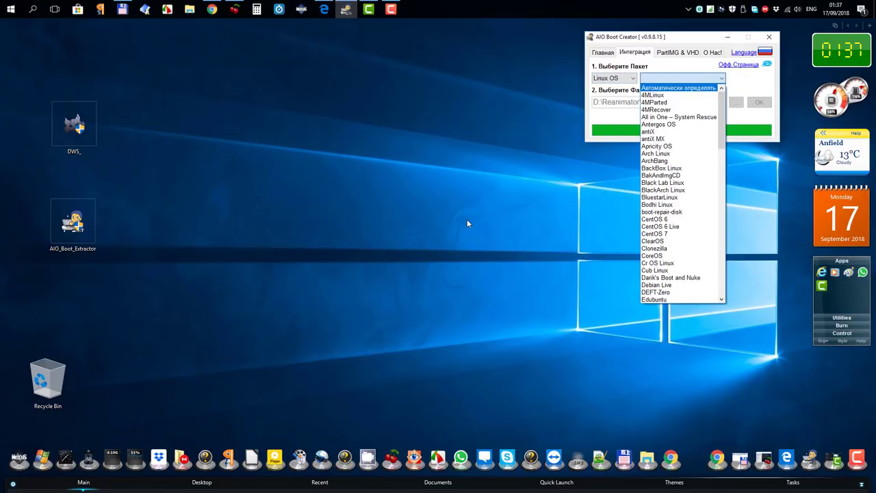
key(Return)
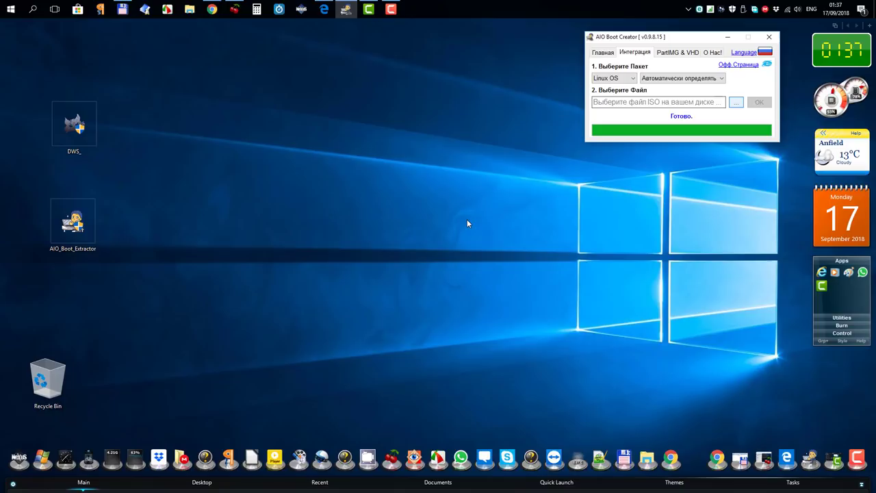
Select the image deepin-15.7-64bit-rus-2018-09-08 from the линуксы folder in D:\Reanimator as the file to integrate.
key(space)
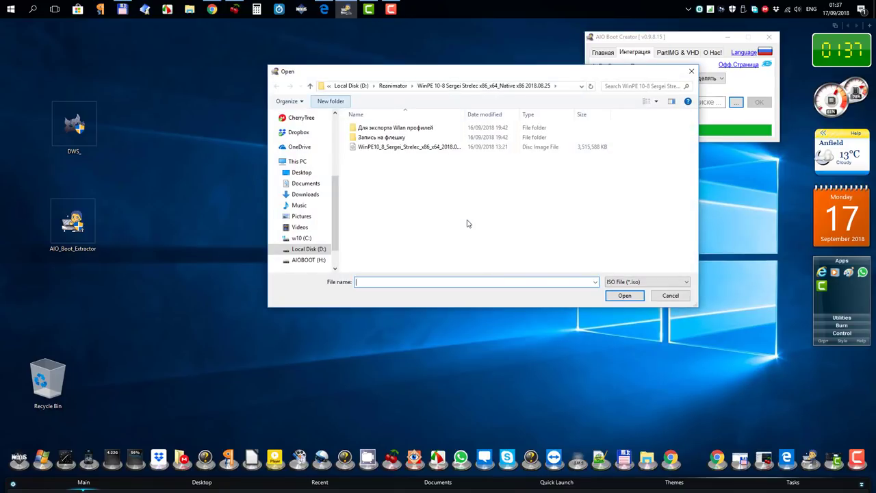
key(alt+Up)
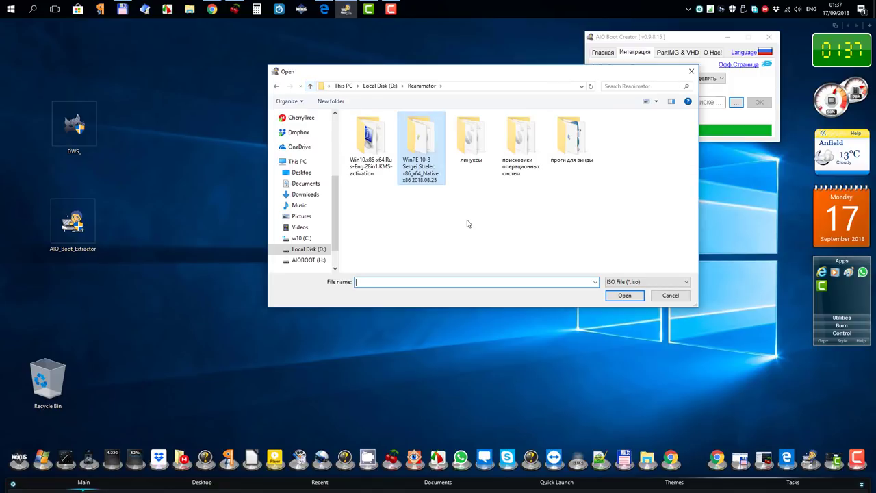
key(Right)
key(Return)
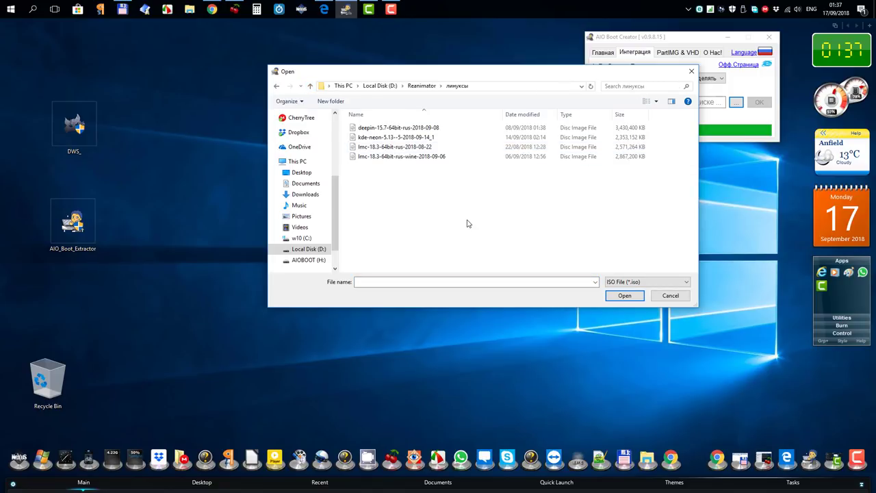
key(Up)
key(Up)
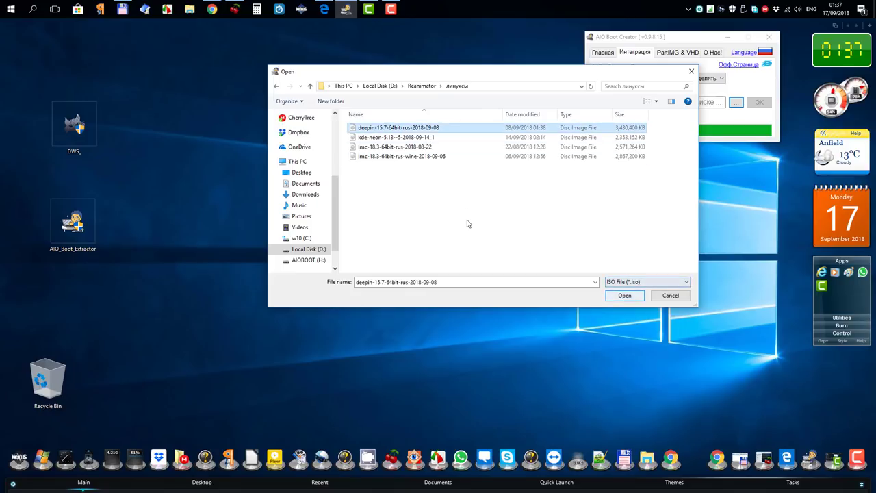
key(Return)
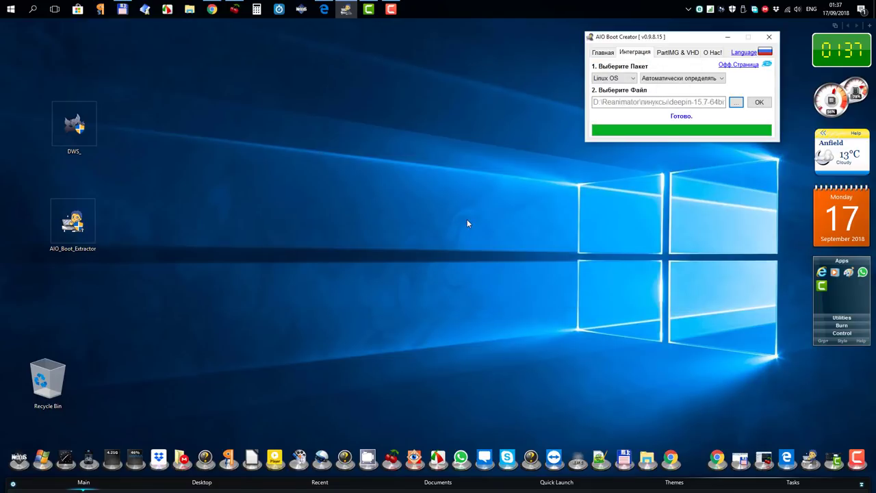
Start integrating the deepin image with a 2GB persistence file, keeping deepin-15.7-64bit-rus-2018-09-08 as the boot menu name.
key(Tab)
key(Return)
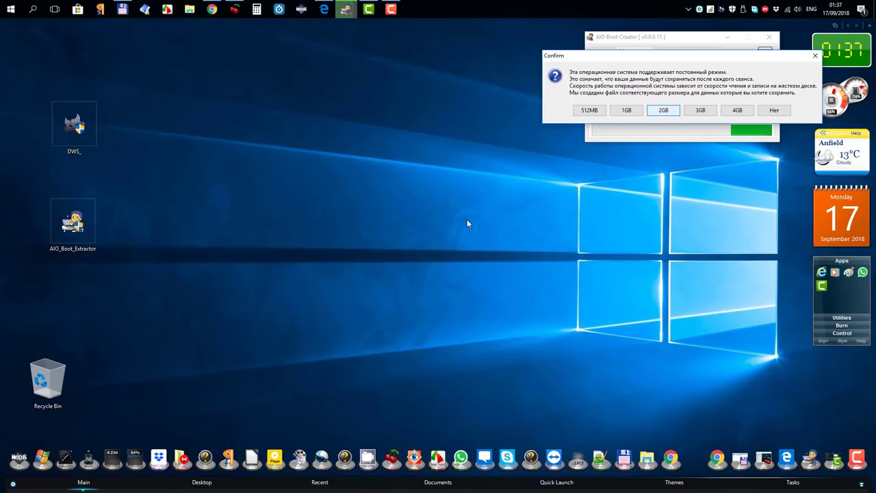
key(Return)
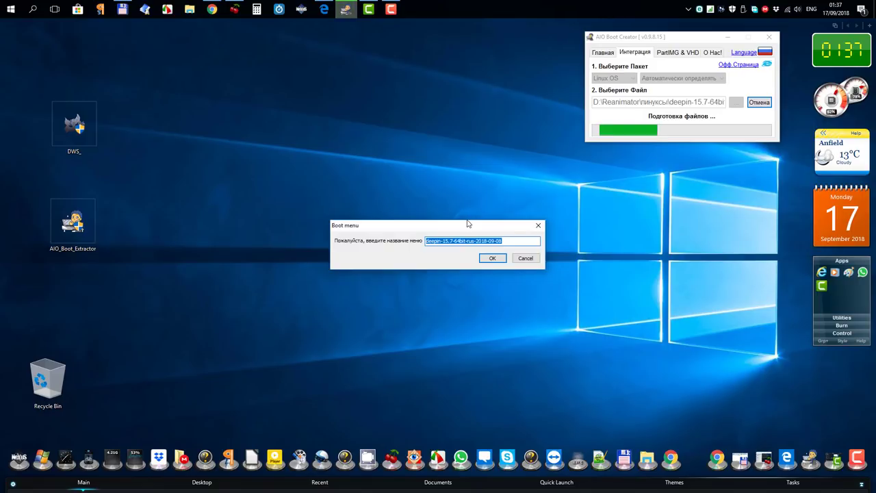
key(Return)
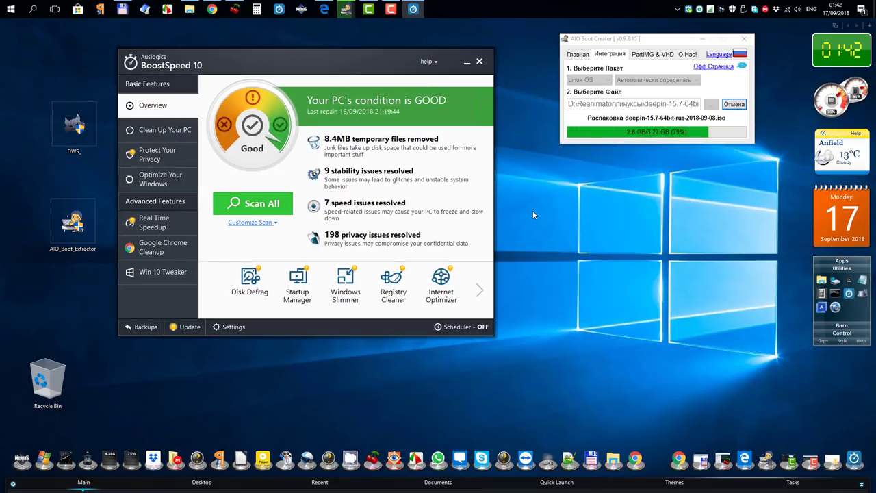
Run a full PC scan in Auslogics BoostSpeed, resolve all issues, and close Google Chrome and Microsoft Edge for the repair.
key(Return)
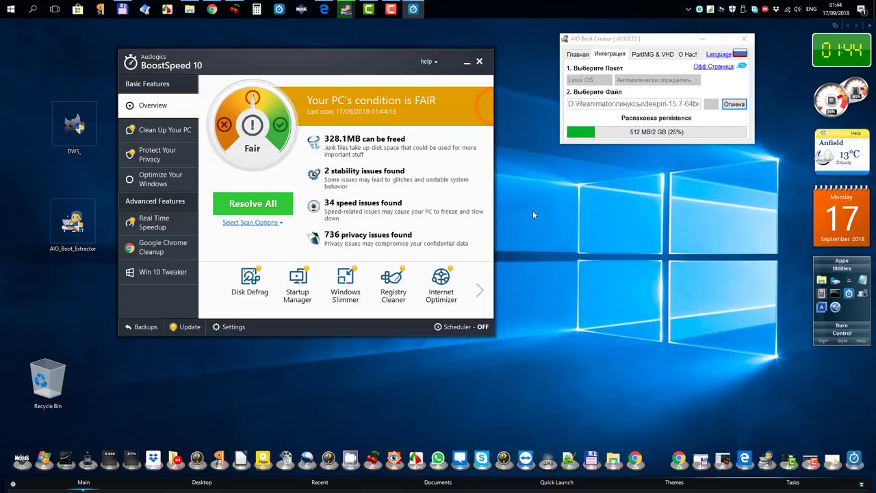
key(Return)
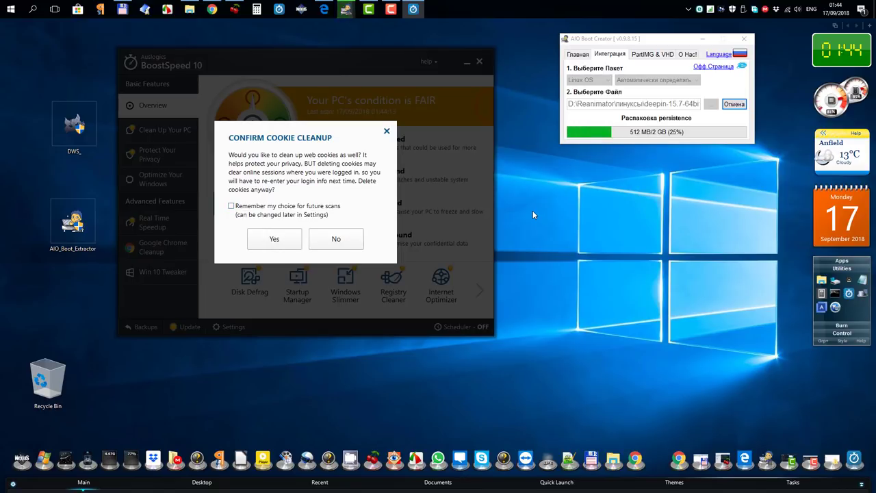
key(Return)
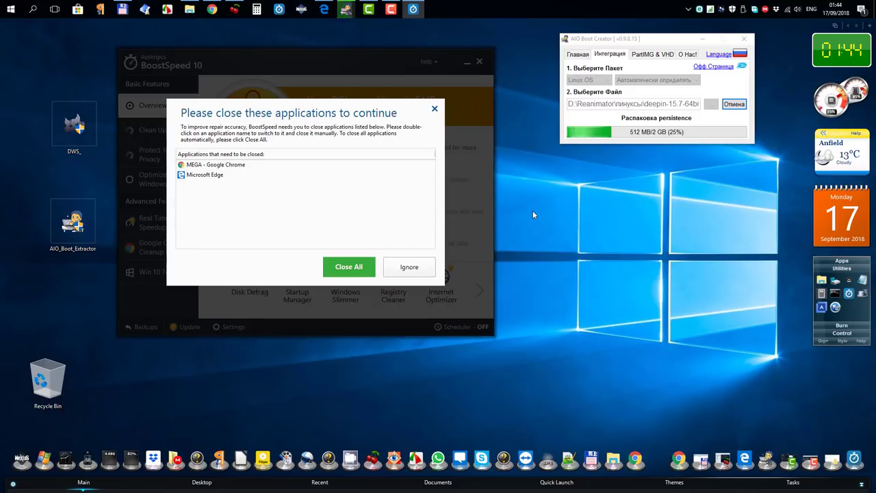
key(Return)
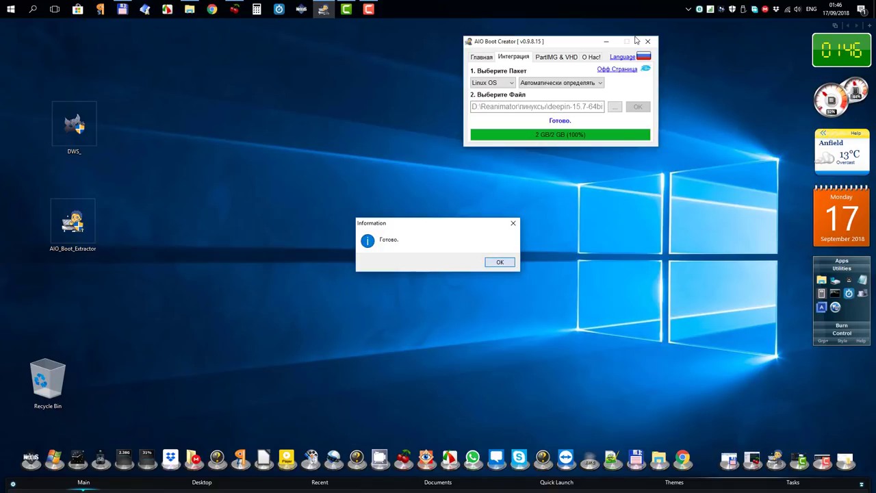
Dismiss AIO Boot Creator's completion message and select kde-neon-5.13--5-2018-09-14_1 from the линуксы folder as the file to integrate.
key(Return)
key(Return)
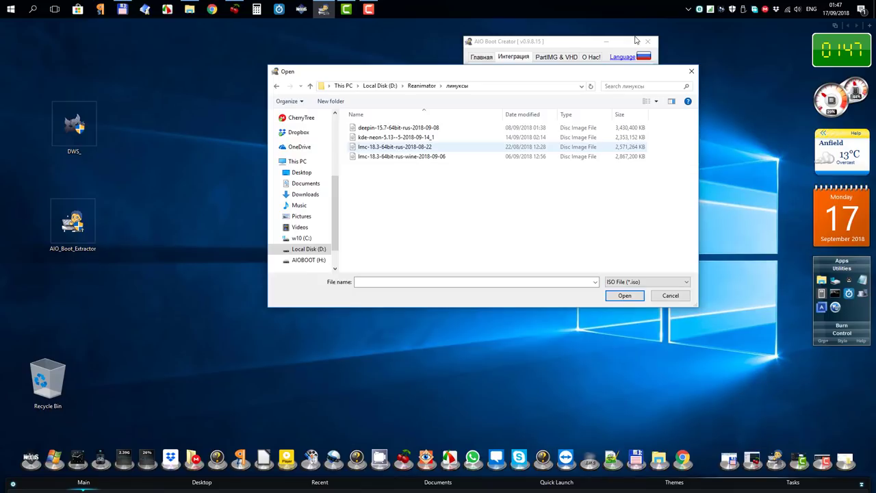
click(395, 137)
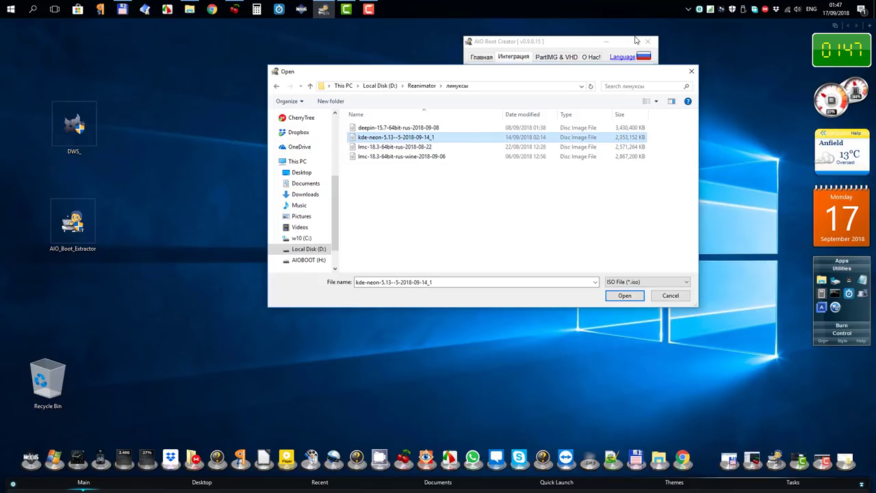
key(Tab)
key(Return)
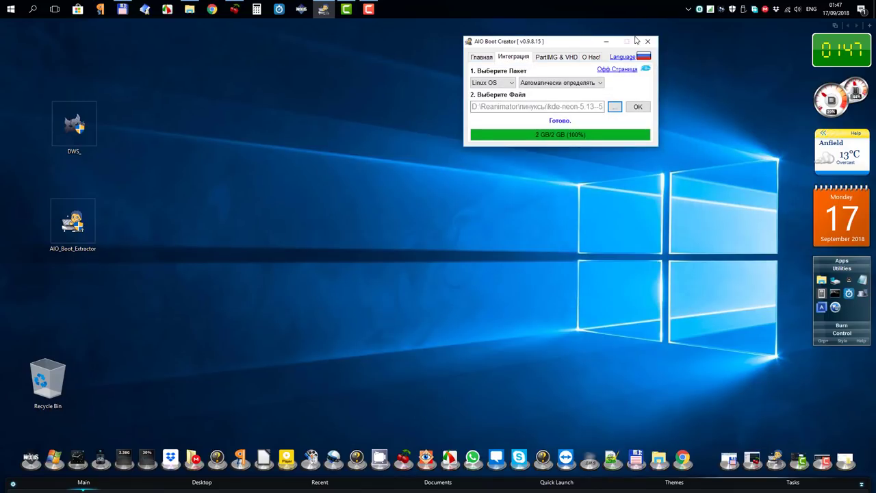
Integrate the KDE neon image with a 1GB persistence file under the menu name kde-neon-5.13--5-2018-09-14_1, and reposition the AIO Boot Creator window.
key(Return)
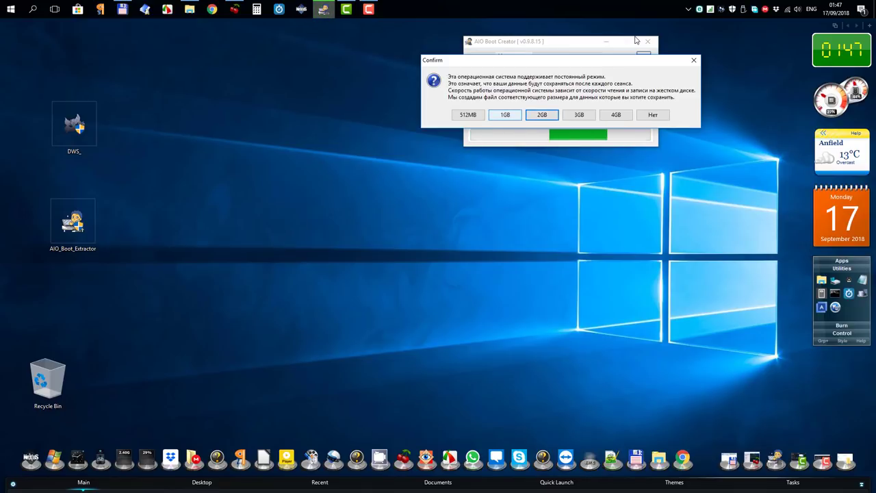
key(Return)
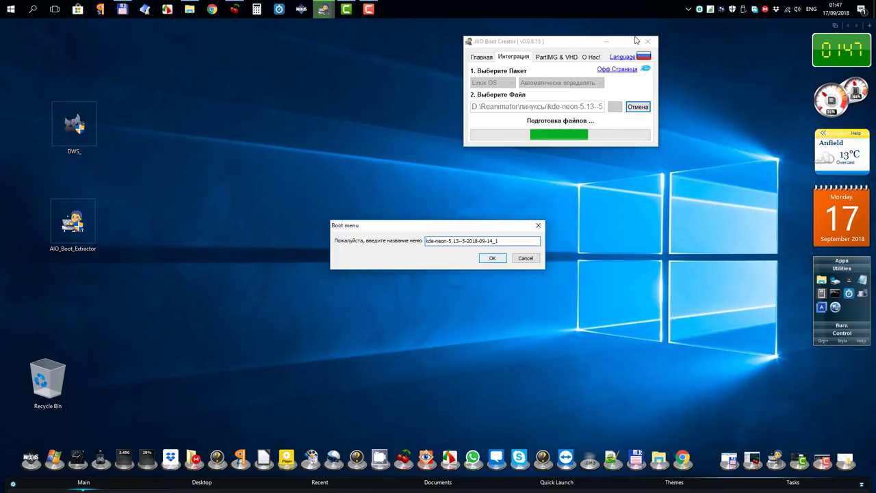
key(Return)
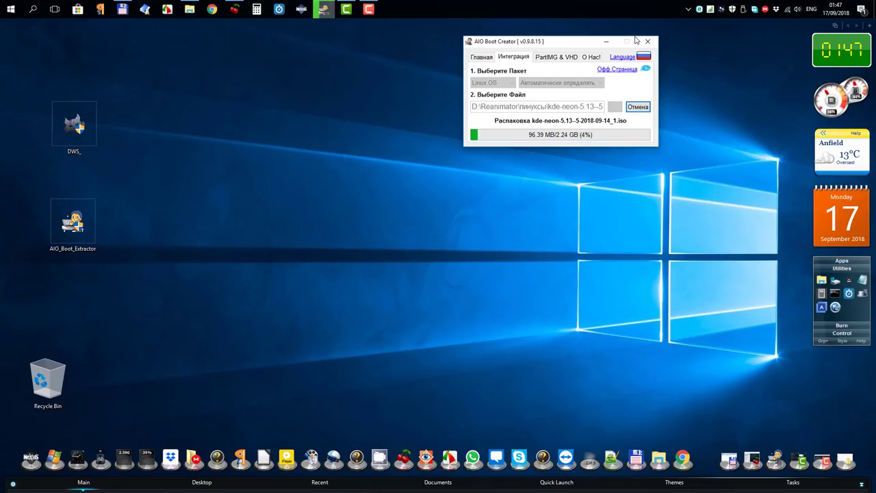
drag(635, 40, 724, 46)
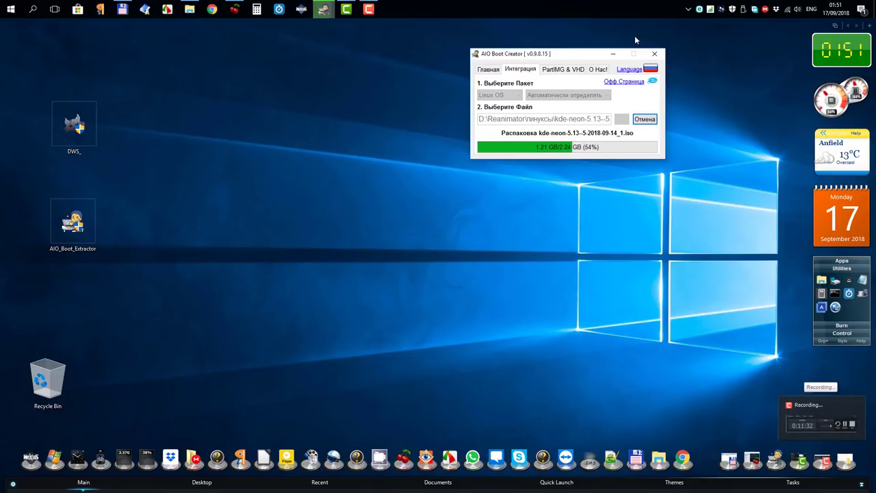
click(821, 463)
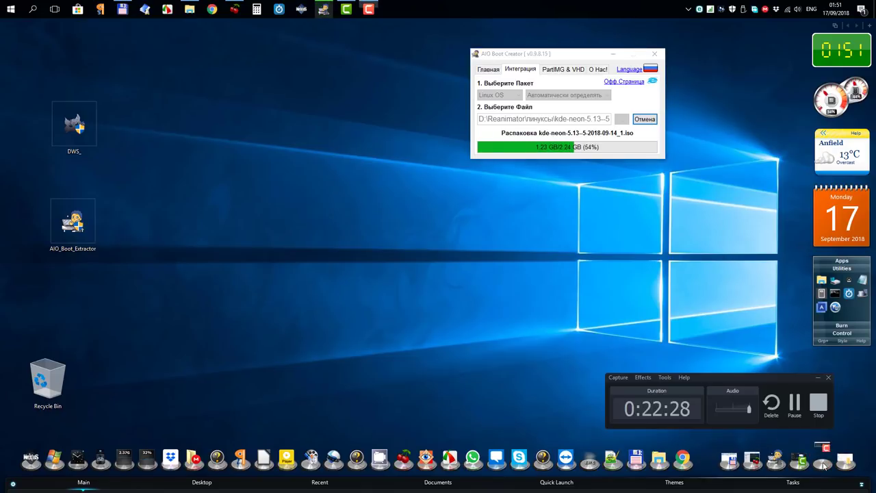
click(794, 402)
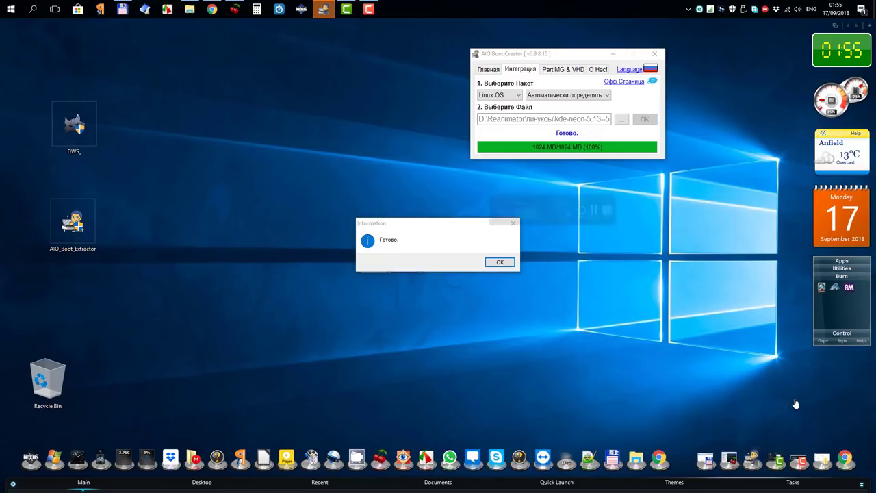
Dismiss the completion message and select lmc-18.3-64bit-rus-wine-2018-09-06 from the линуксы folder as the next file to integrate.
click(503, 262)
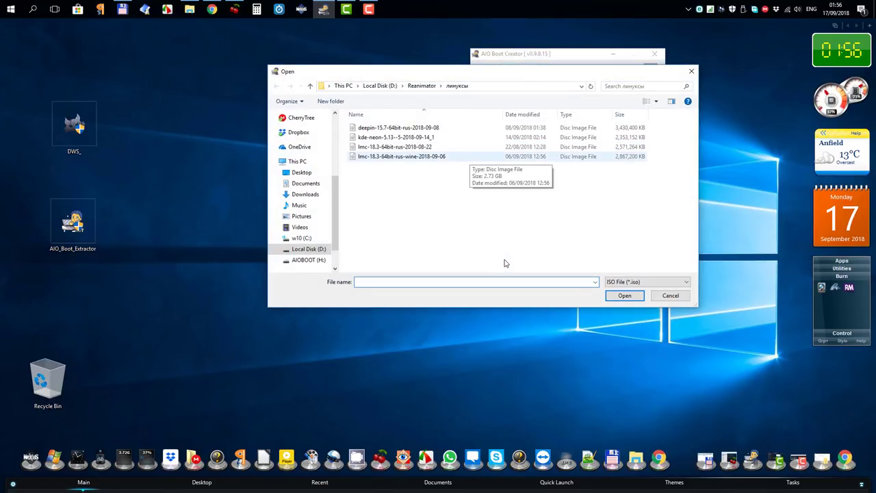
key(shift+Tab)
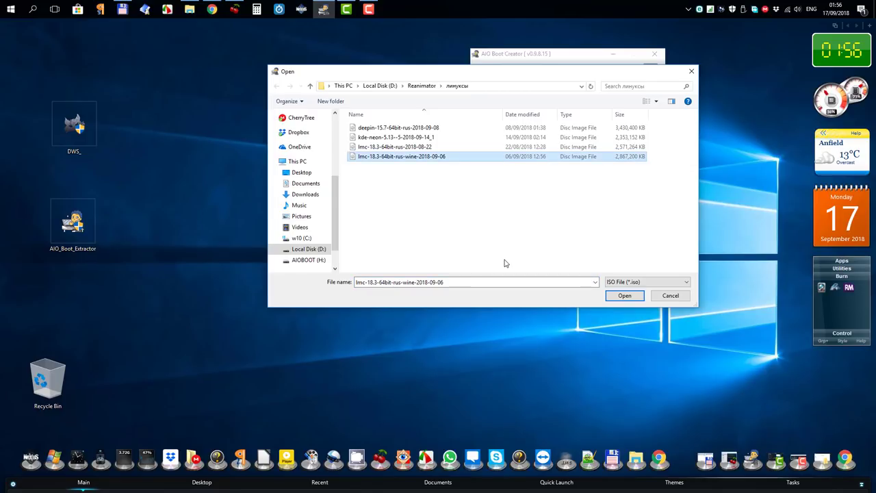
key(Tab)
key(Return)
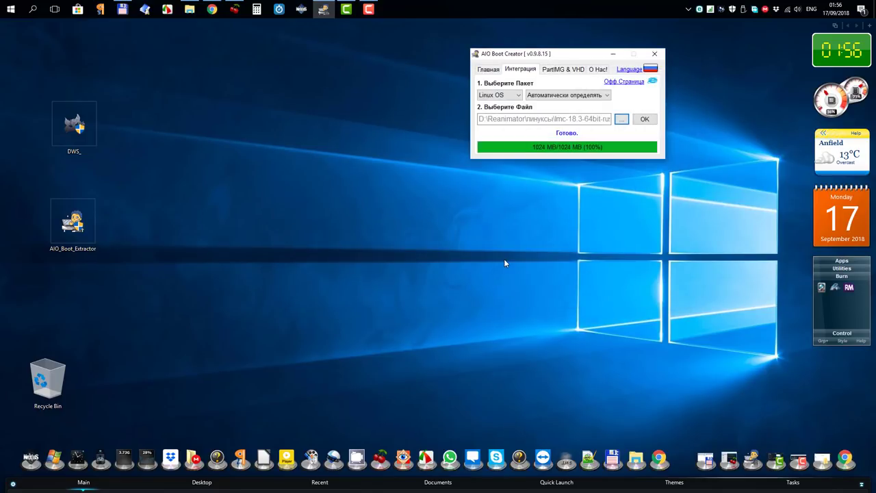
Start integrating the lmc-18.3 wine image with a 4GB persistence file, accepting the suggested boot menu name.
key(Tab)
key(Return)
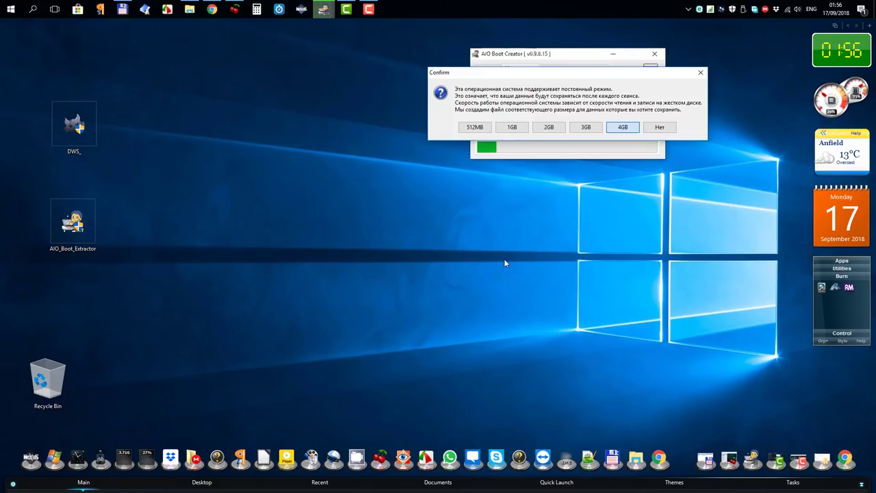
key(Return)
click(492, 258)
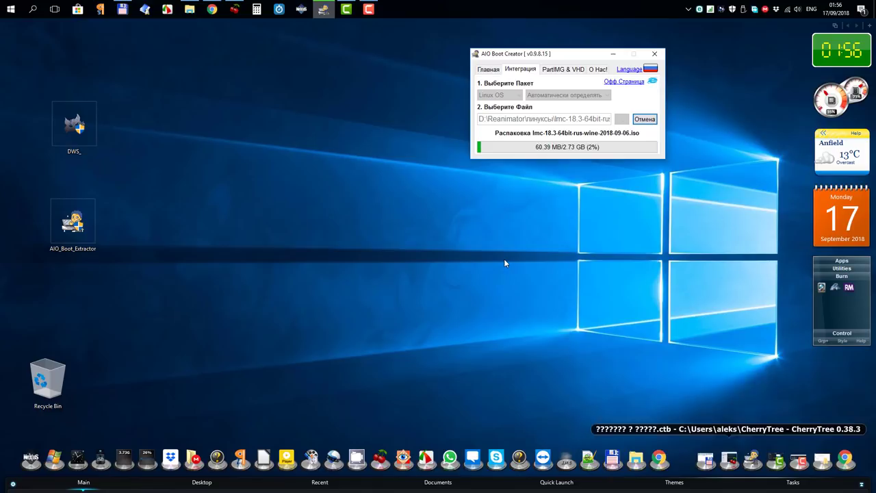
Follow the rmprepusb.com release-2-0 link from the CherryTree notes and view the RMPrepUSB download list in Chrome.
click(728, 458)
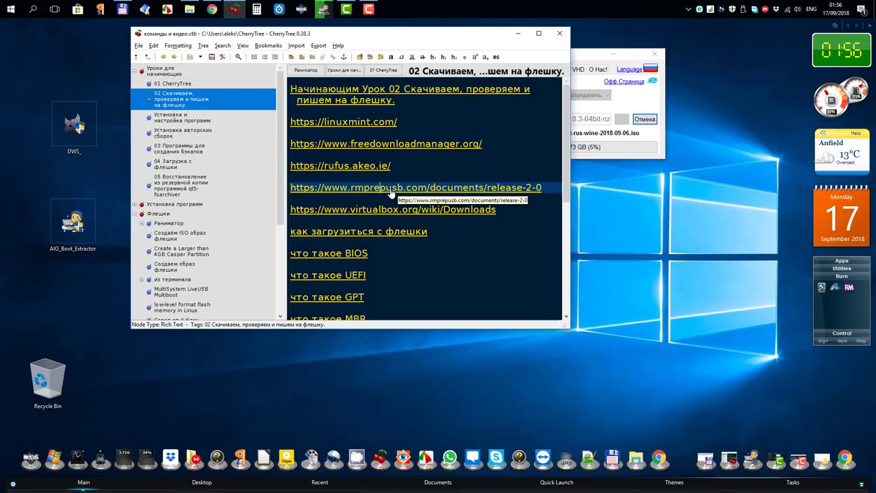
click(517, 33)
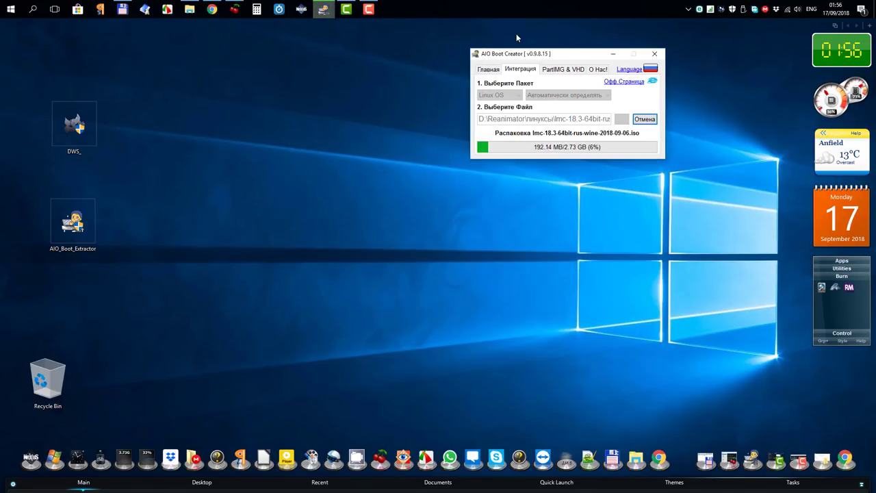
click(847, 463)
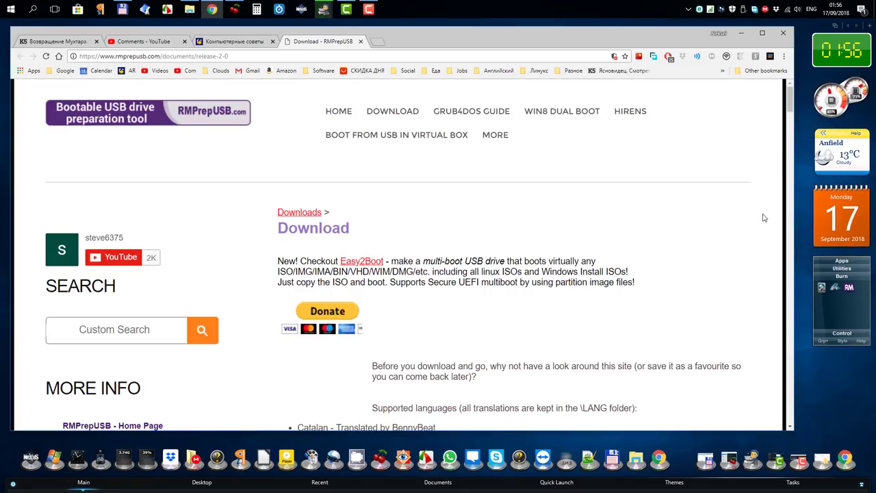
drag(790, 102, 789, 108)
scroll(609, 213, down, 6)
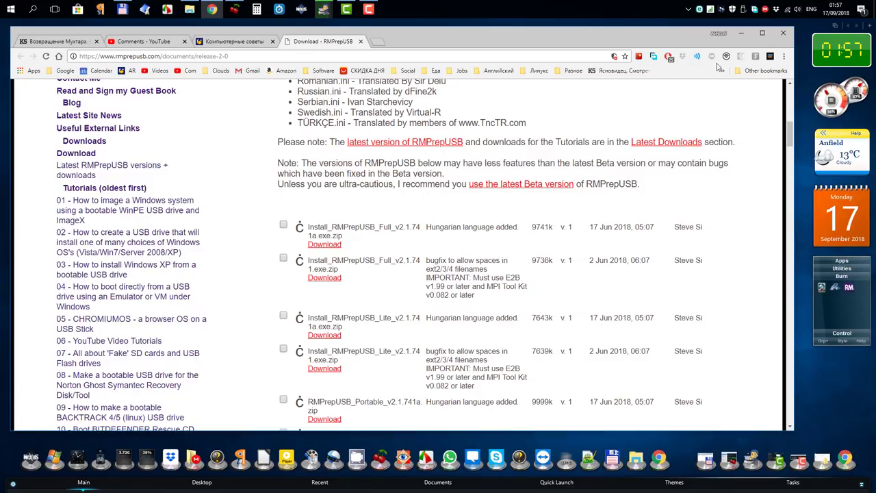
Minimize the browser, let the lmc-18.3 wine image finish integrating in AIO Boot Creator, and dismiss the completion message.
click(743, 32)
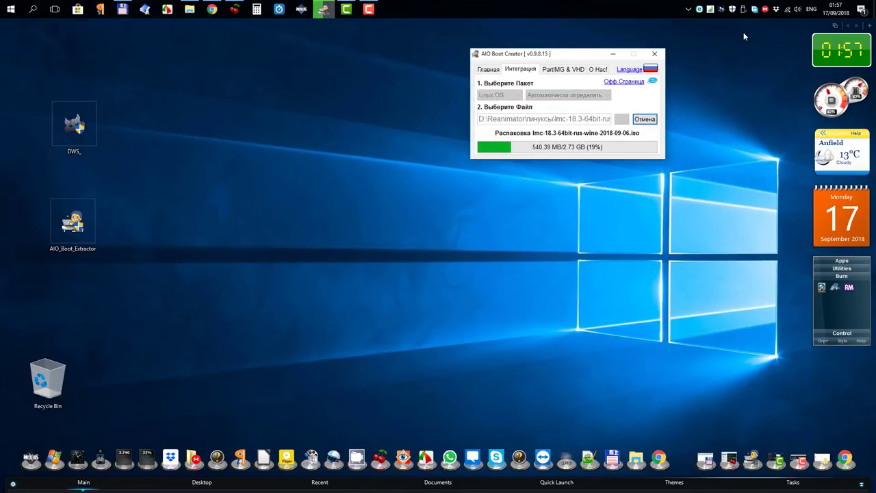
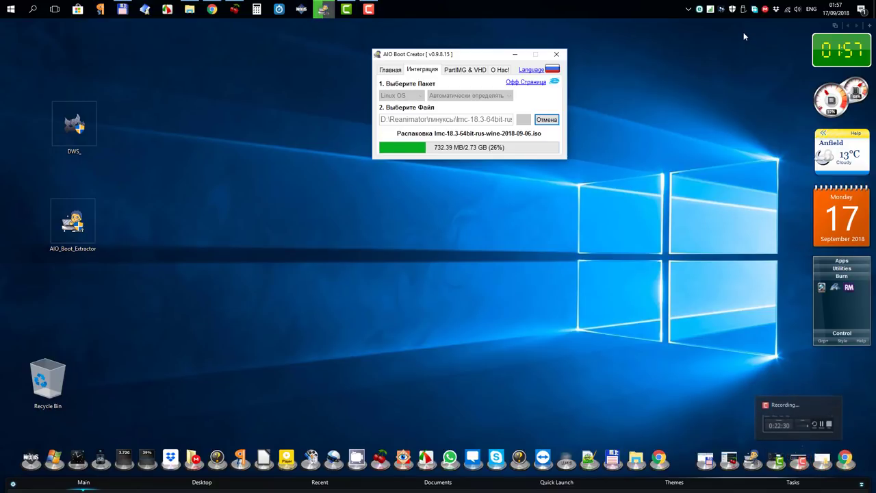
click(803, 468)
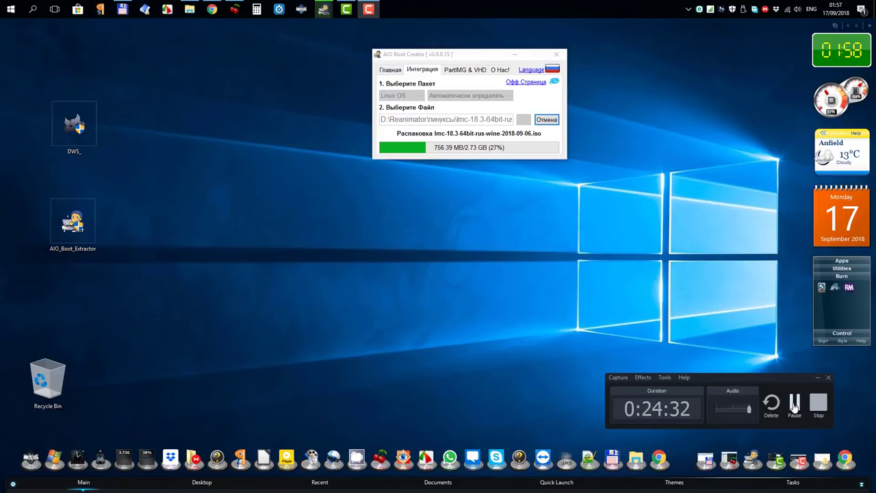
click(794, 406)
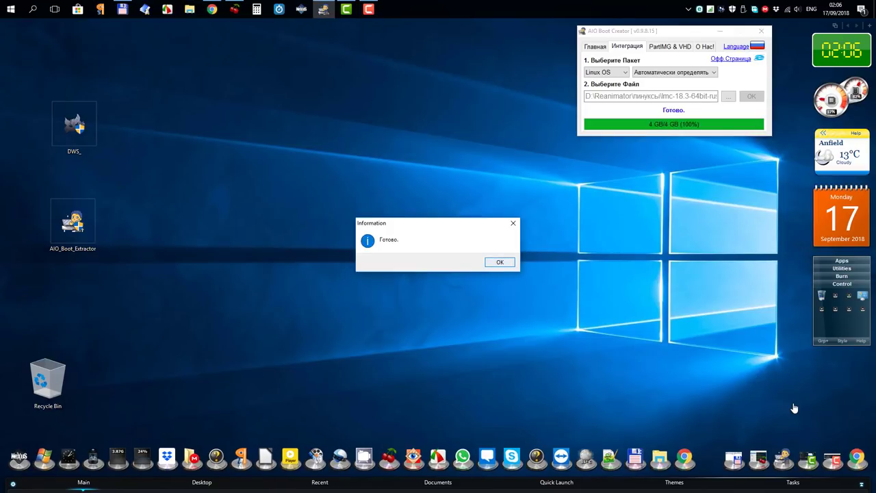
key(Return)
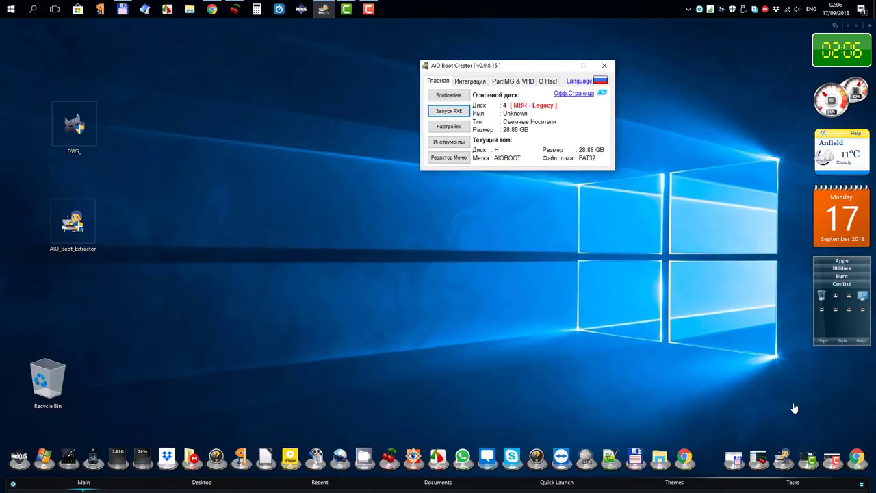
key(Tab)
key(Tab)
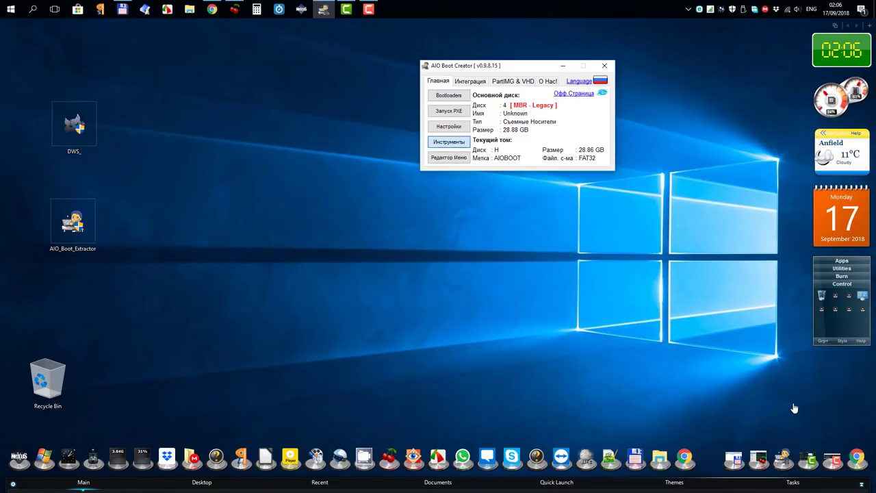
key(Return)
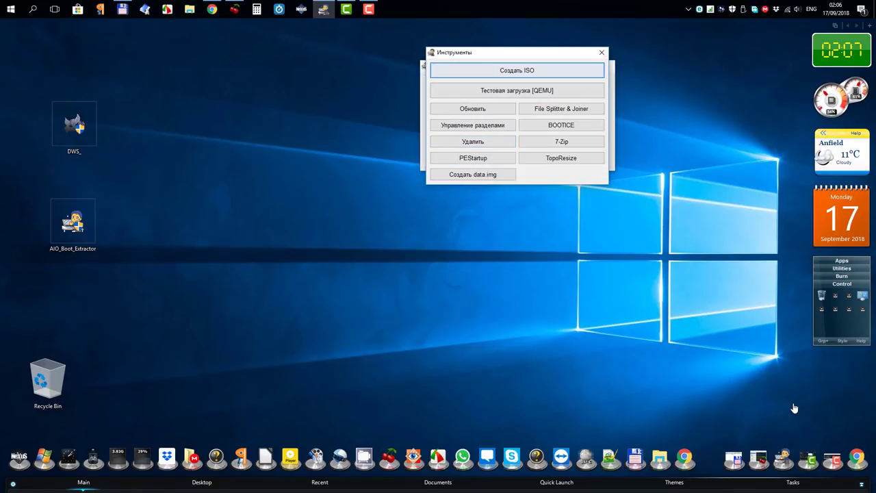
key(Escape)
Open the AIO Boot settings and set the Grub2 language to русский.
key(shift+Tab)
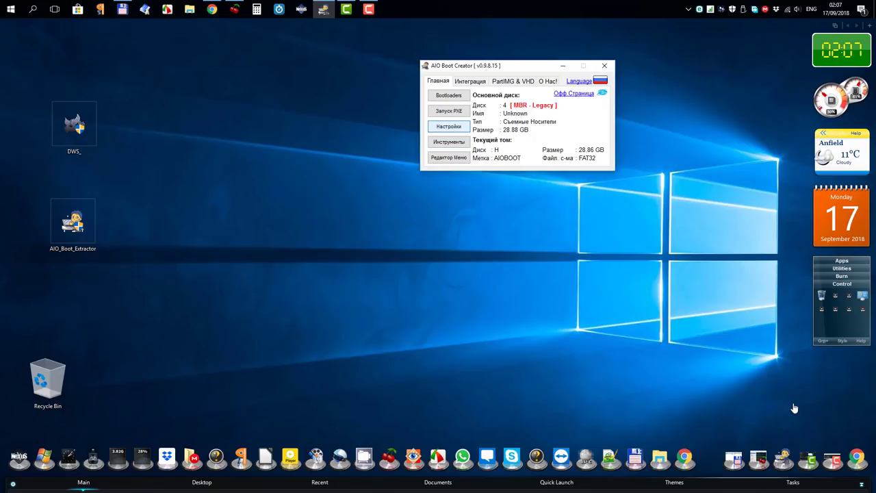
key(Return)
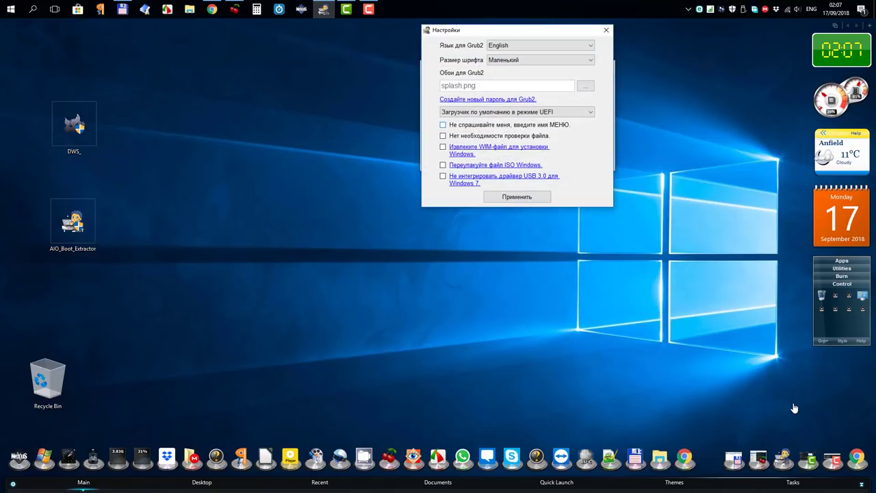
key(shift+Tab)
key(shift+Tab)
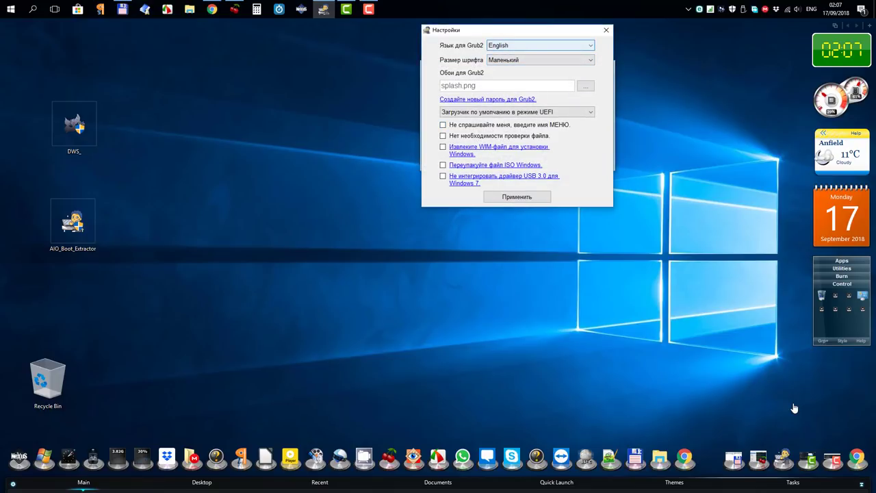
key(alt+Down)
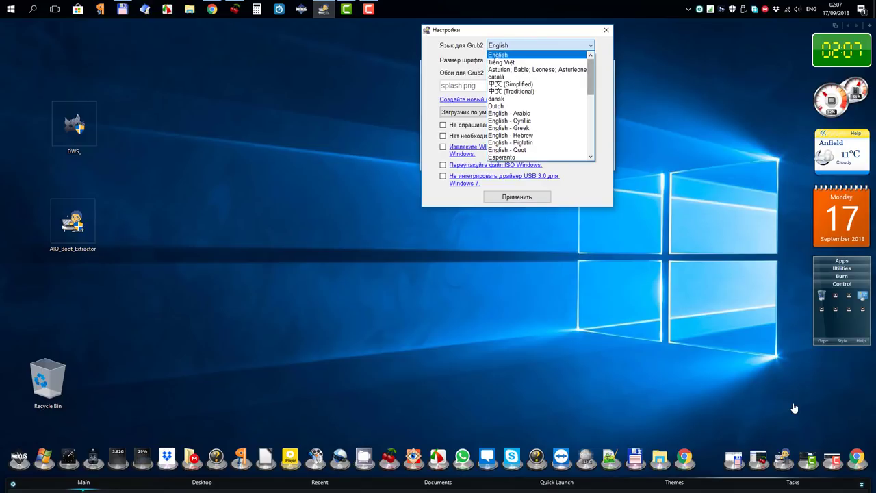
scroll(537, 106, down, 2)
scroll(794, 407, down, 2)
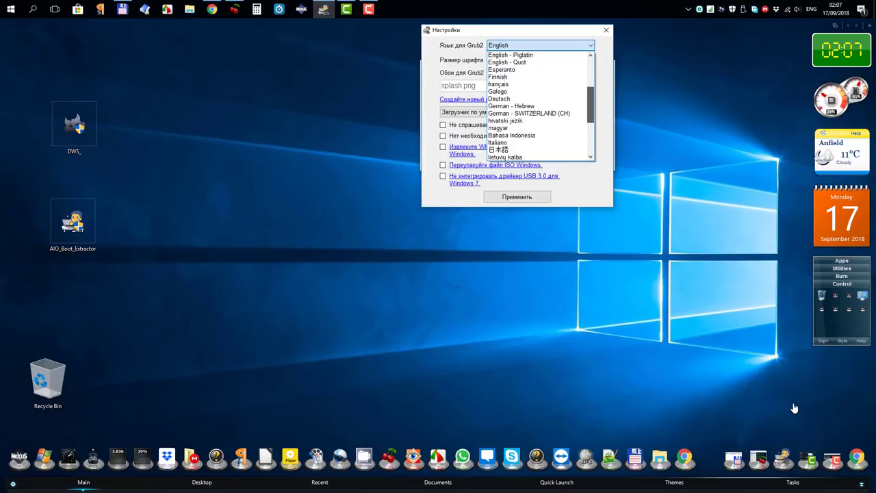
scroll(794, 408, down, 2)
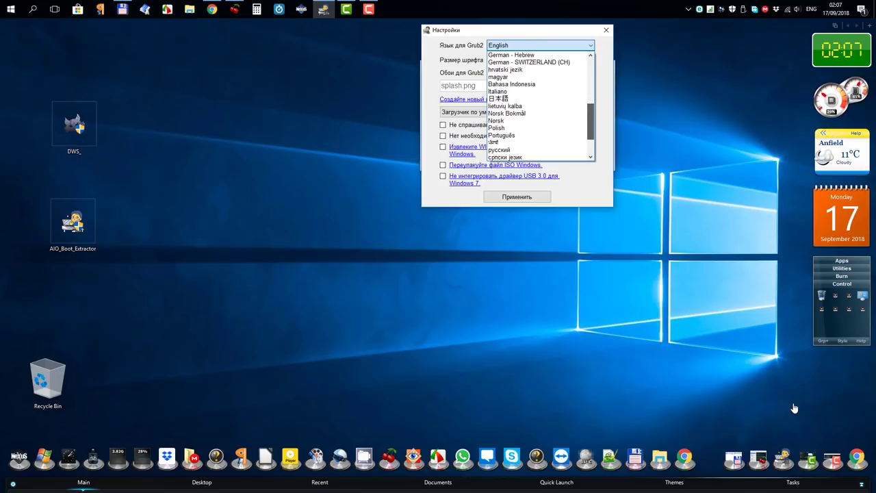
key(Return)
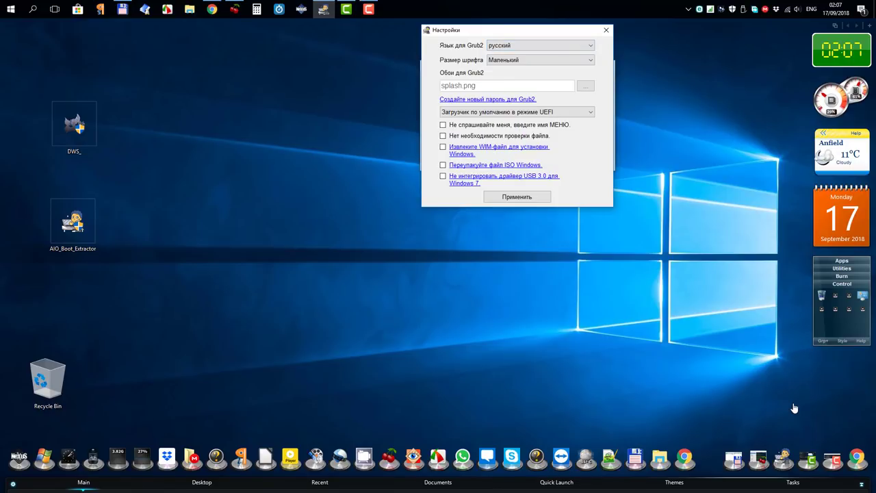
Set the Grub2 font size to Большой, apply the settings and dismiss the confirmation message.
key(Tab)
key(alt+Down)
key(Down)
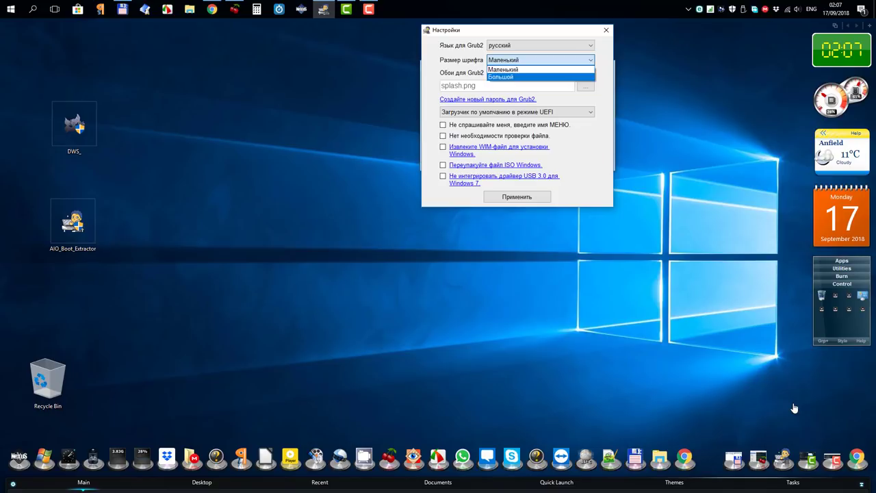
key(Return)
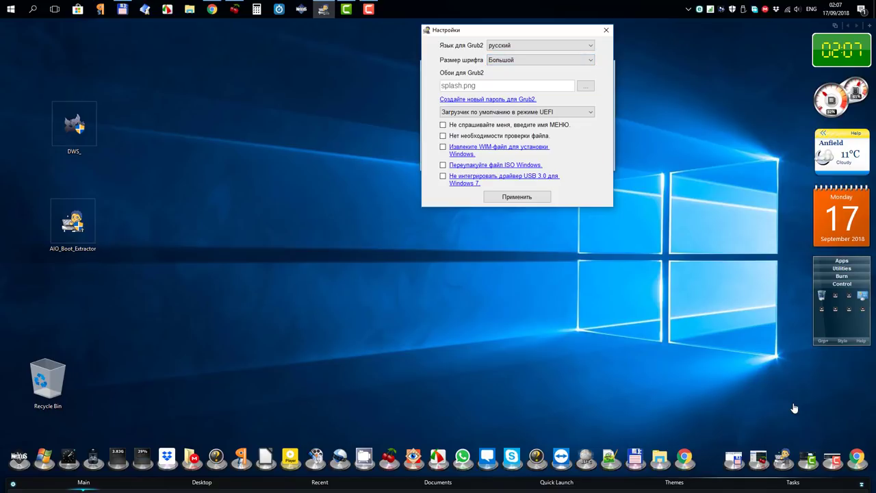
key(Tab)
key(Return)
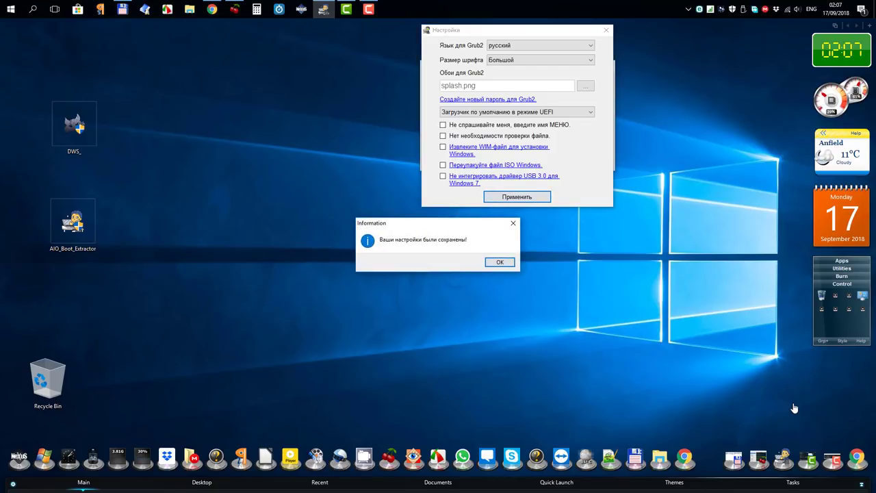
key(Return)
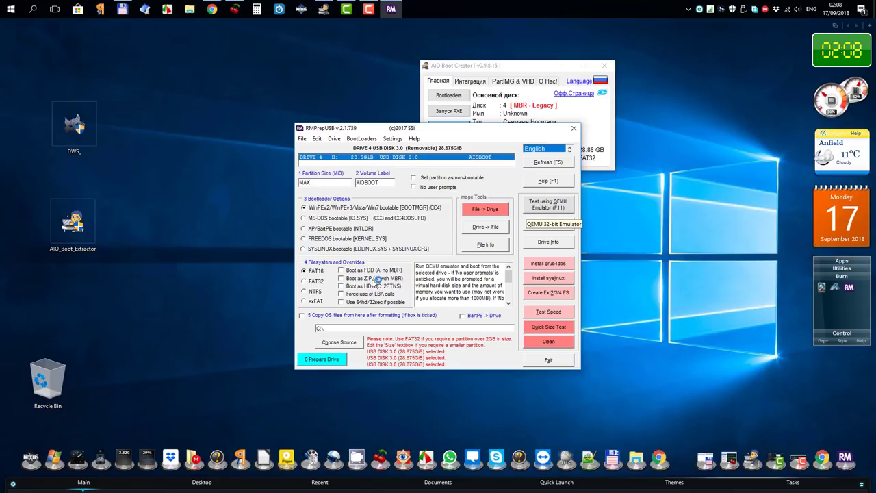
Test the AIOBOOT drive with RMPrepUSB's QEMU emulator, using the existing hard disk image and 774 MB of RAM.
key(F11)
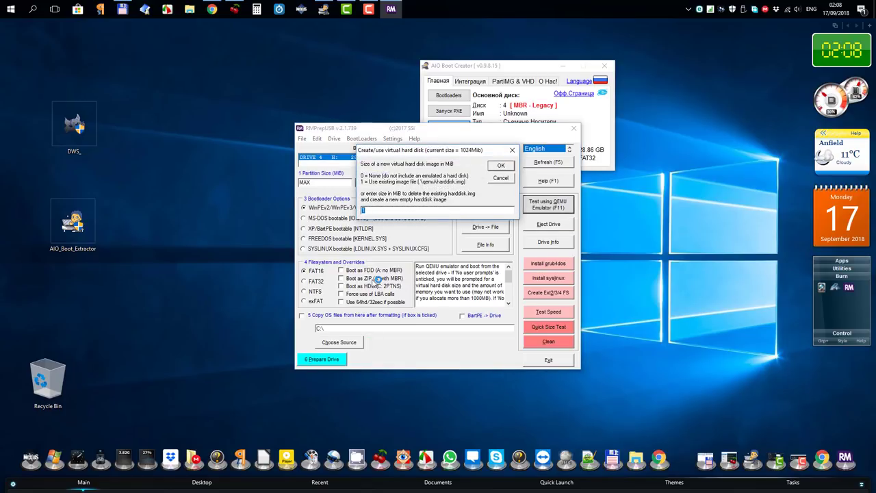
key(Return)
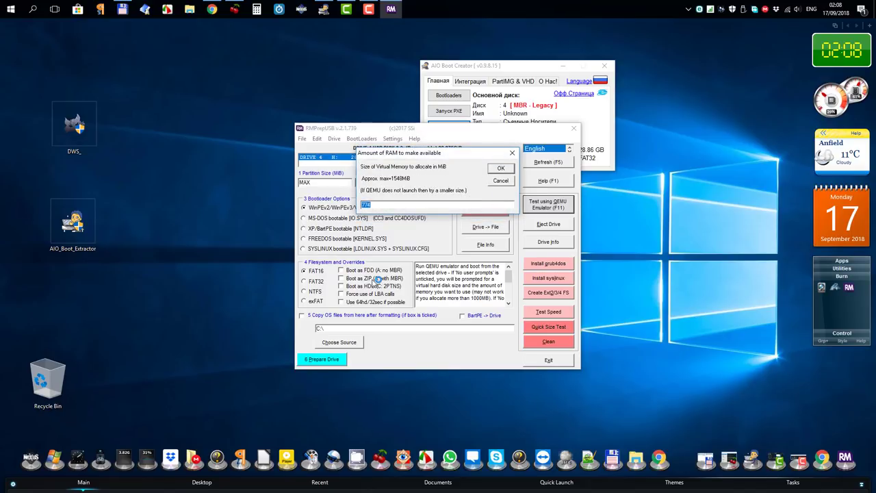
key(Return)
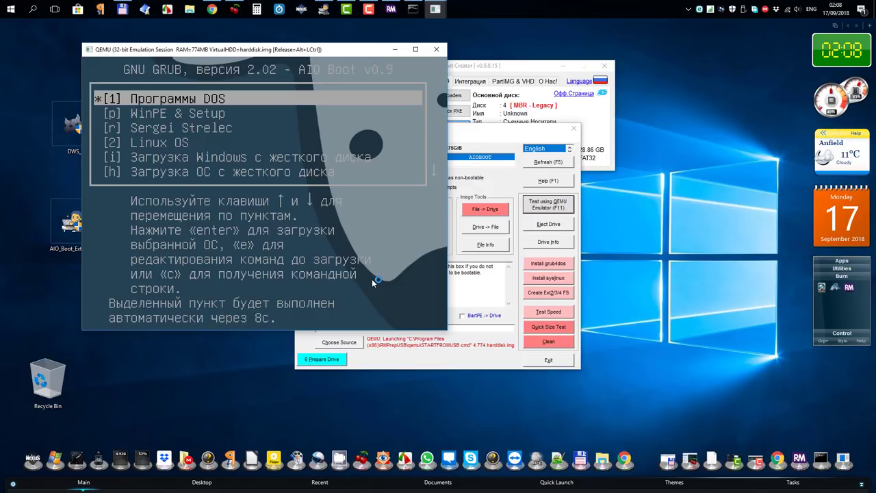
Examine the Программы DOS and WinPE & Setup submenus of the AIO Boot menu in the emulator.
click(375, 282)
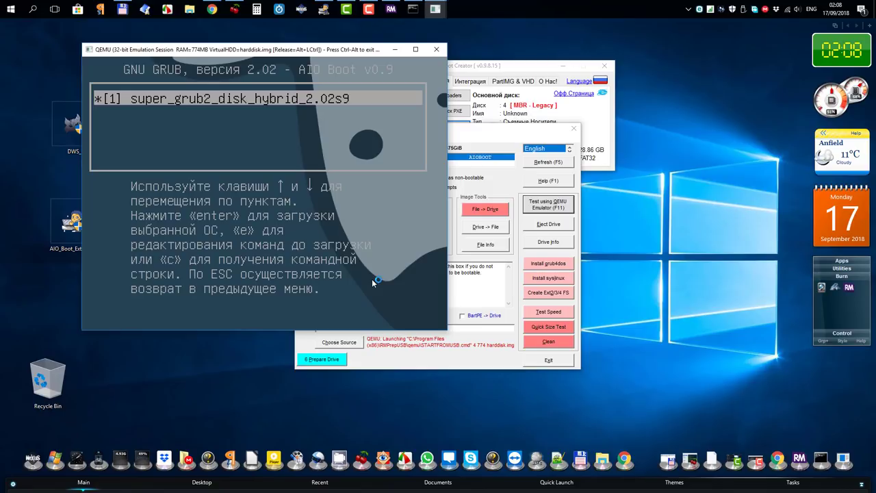
key(Return)
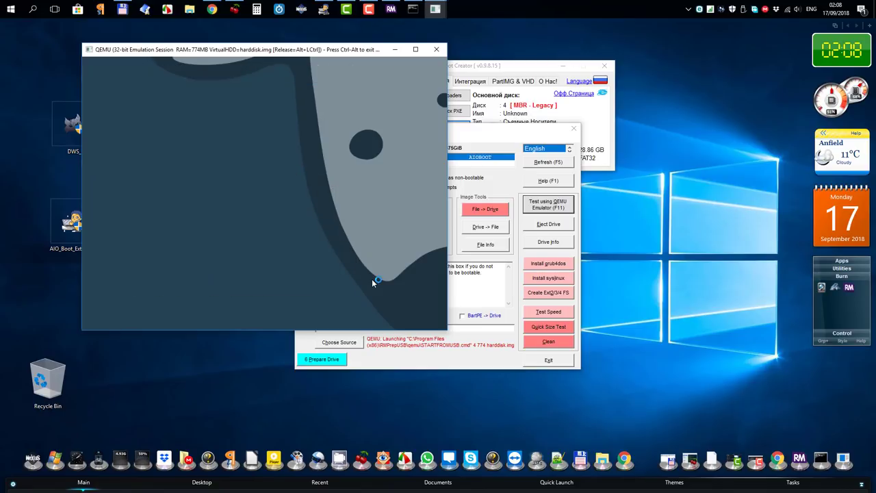
key(Return)
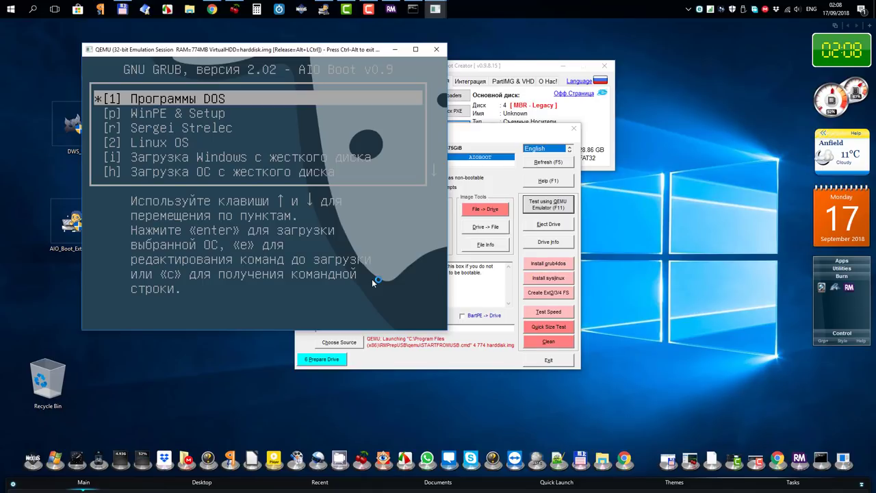
key(Down)
key(Return)
Load the Sergei Strelec entry and open its Boot USB Sergei Strelec menu to view the WinPE boot options.
key(Down)
key(Down)
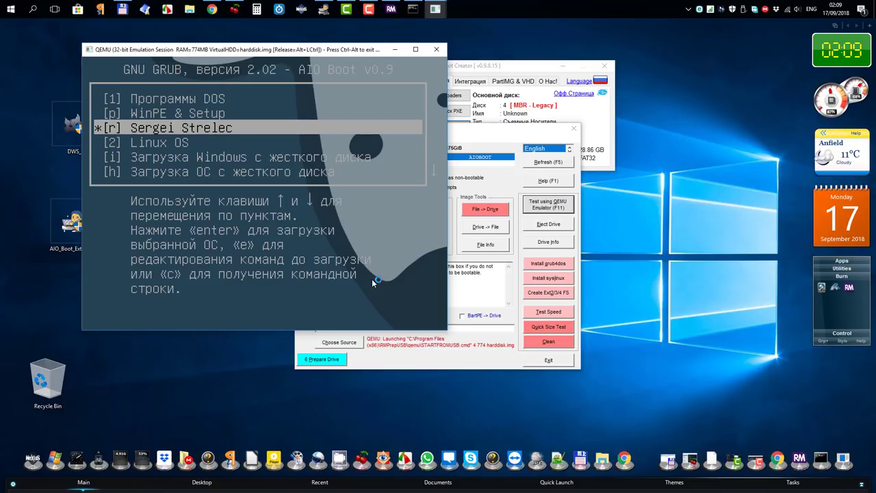
key(Return)
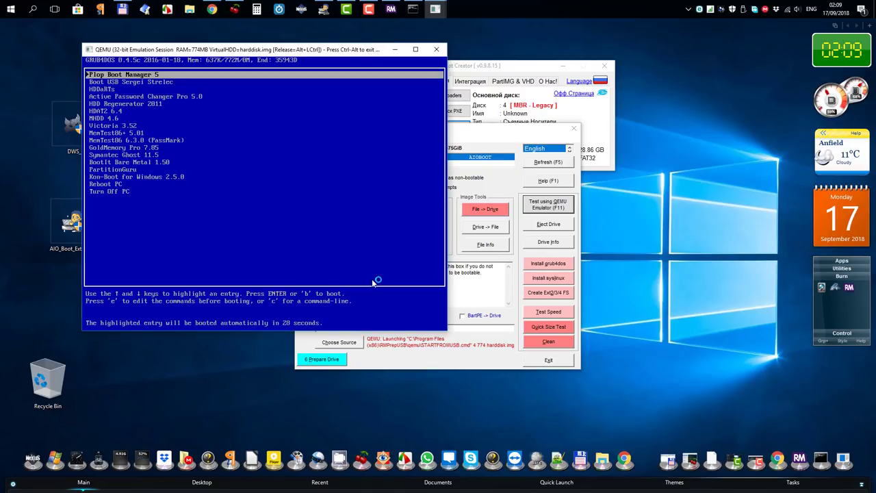
key(Down)
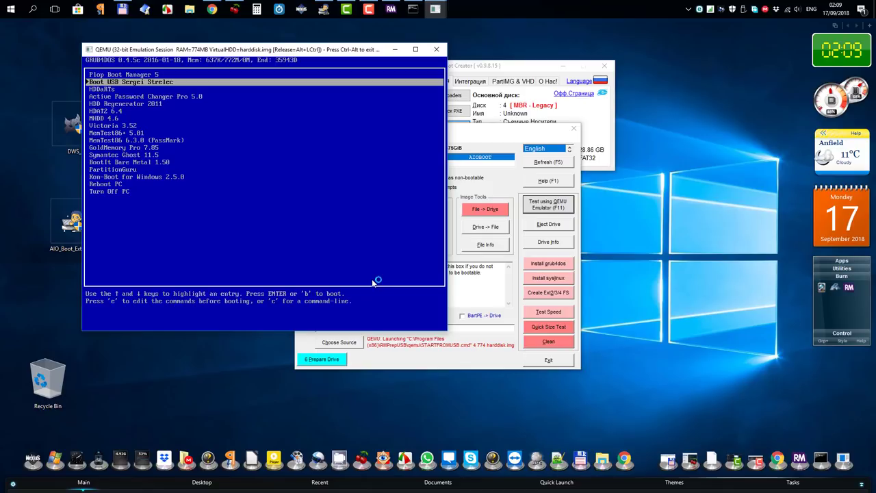
key(Return)
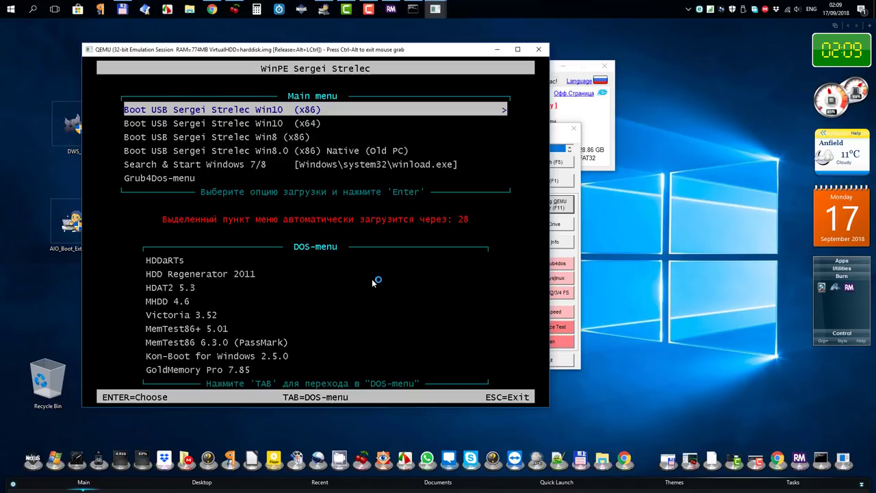
key(Down)
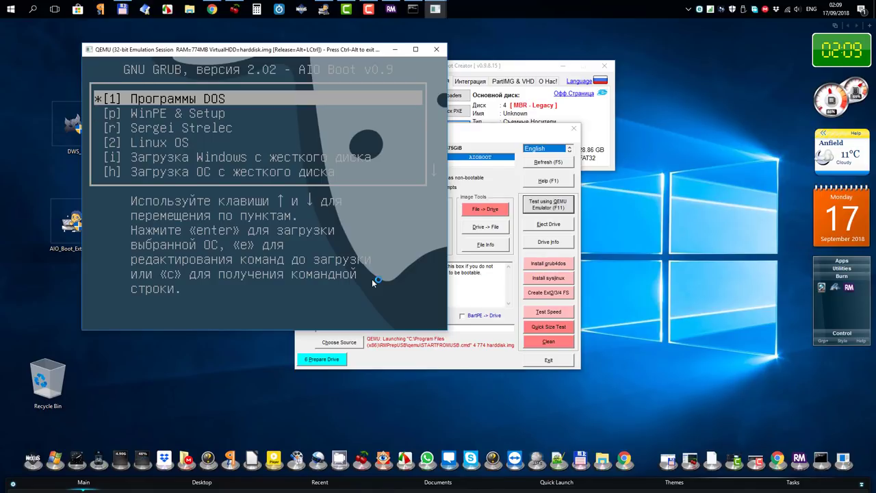
Open the Linux OS submenu, look through its integrated distributions, and return to the main boot menu.
key(Down)
key(Down)
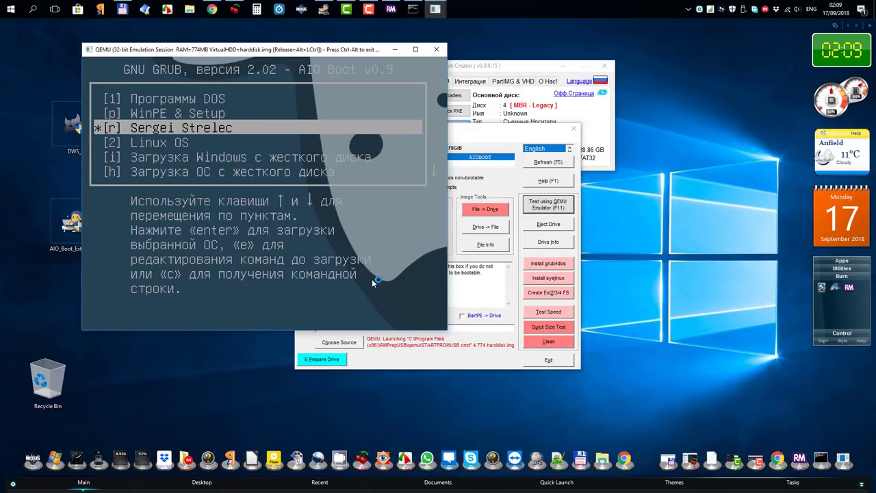
key(Down)
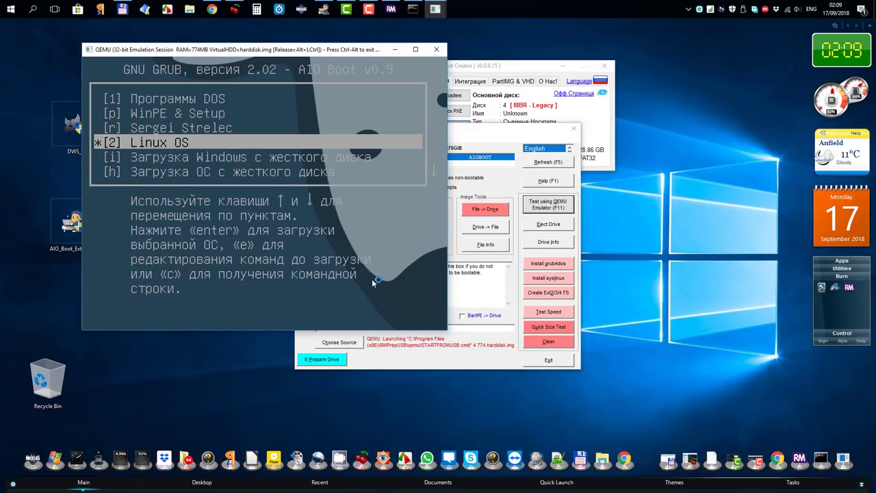
key(Return)
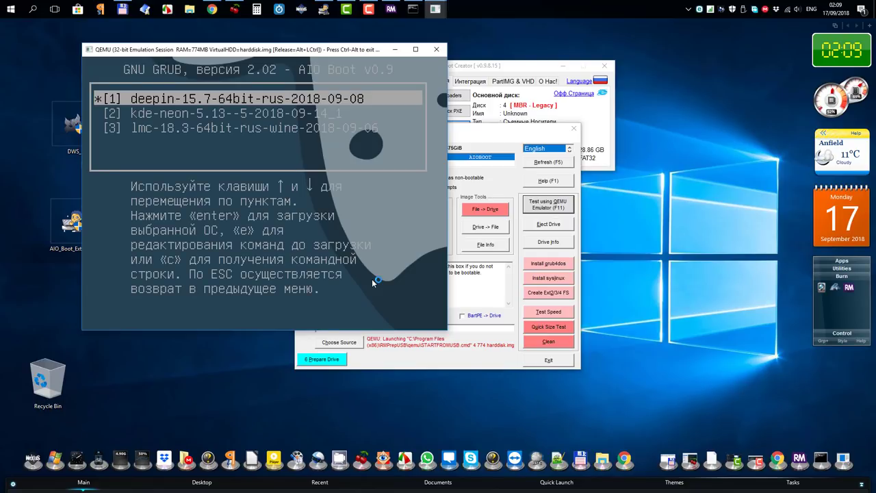
key(Down)
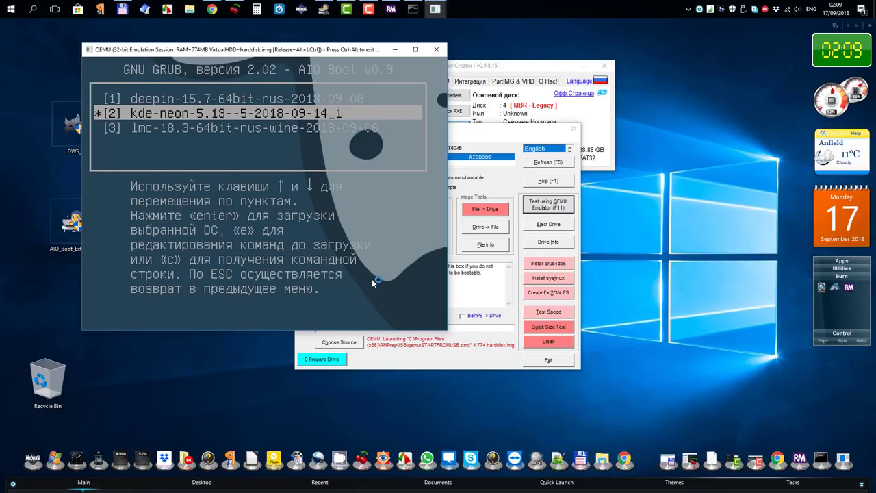
key(Down)
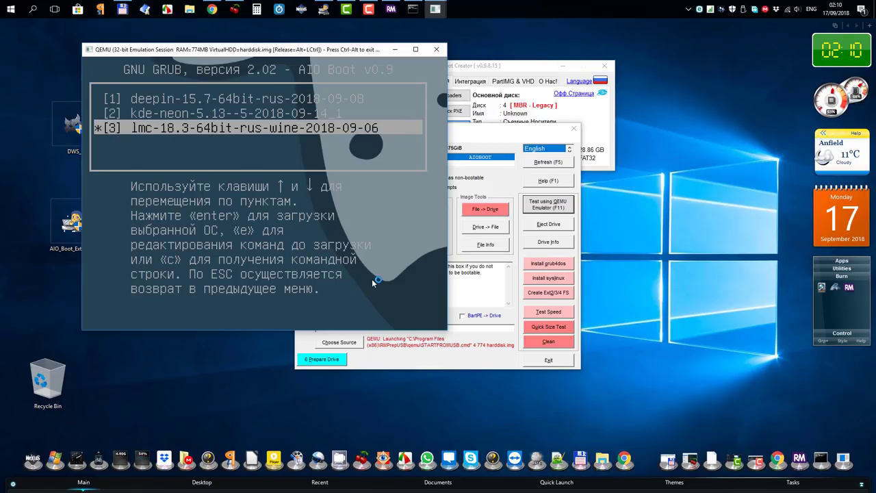
key(Escape)
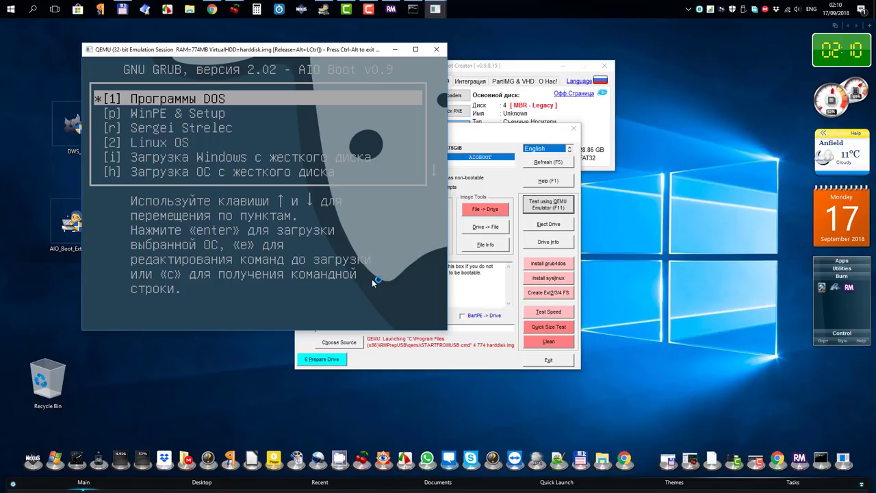
Release the pointer from the emulator, then close the QEMU session and RMPrepUSB.
key(ctrl+alt)
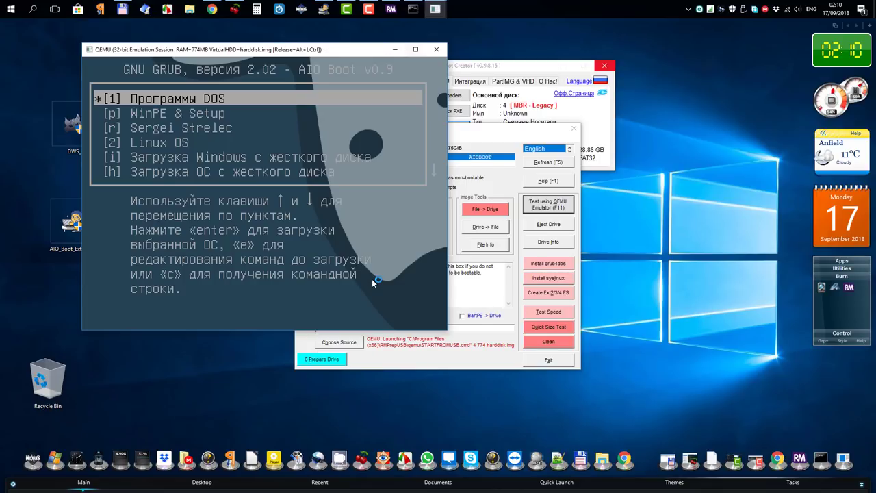
click(436, 50)
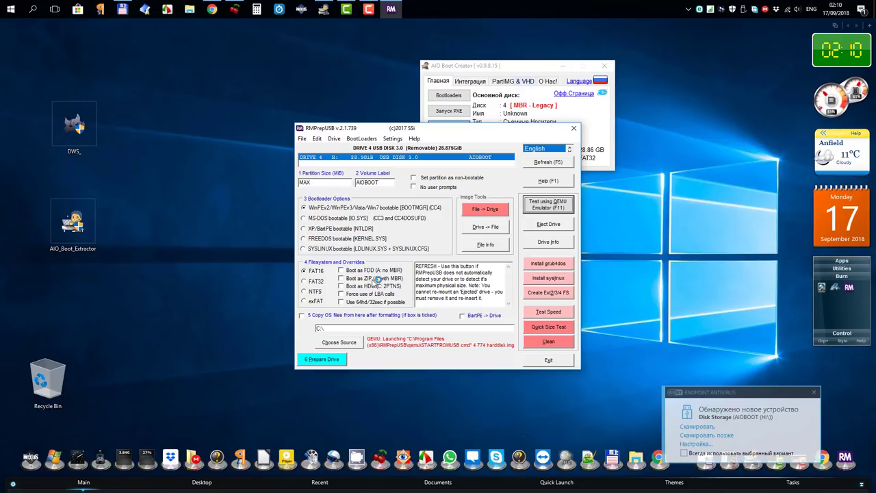
key(alt+F4)
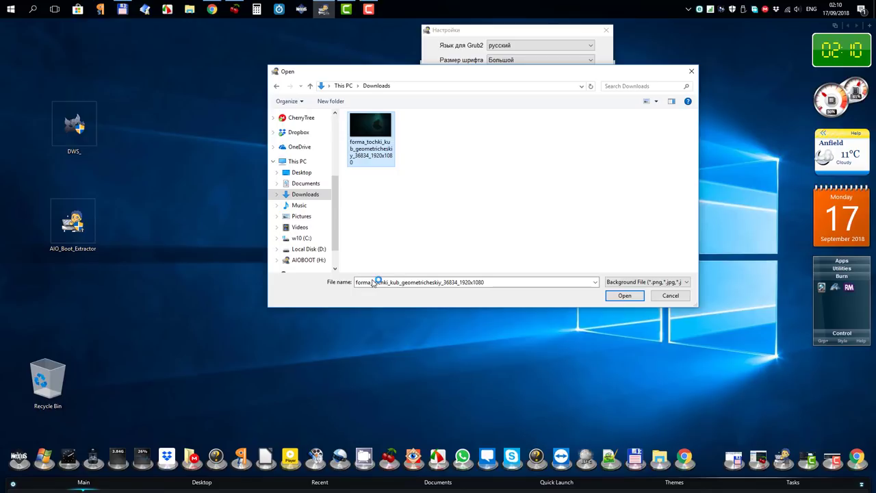
Set forma_tochki_kub_geometricheskiy_36834_1920x1080.jpg as the Grub2 wallpaper, keep the default UEFI bootloader option, and apply the AIO Boot settings.
key(Return)
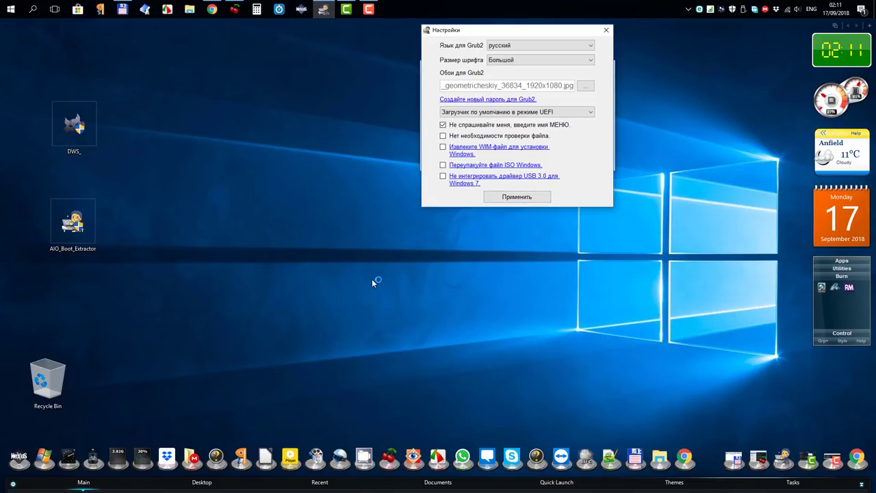
key(alt+Down)
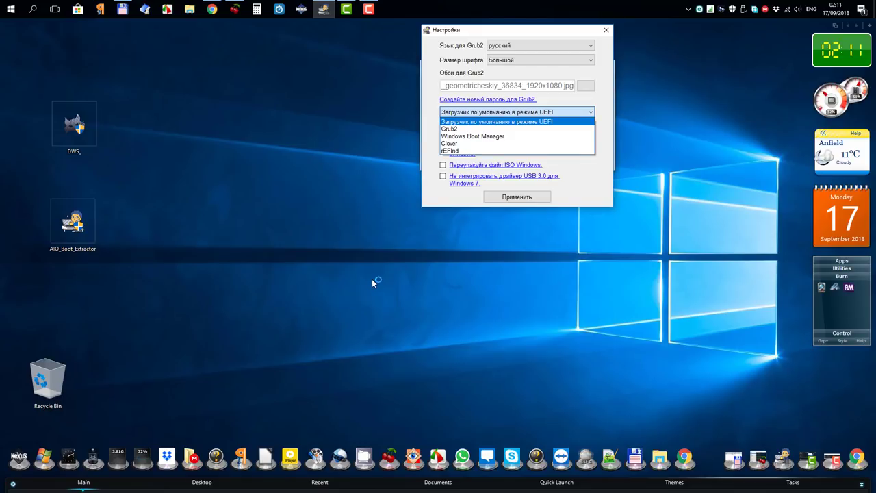
key(Return)
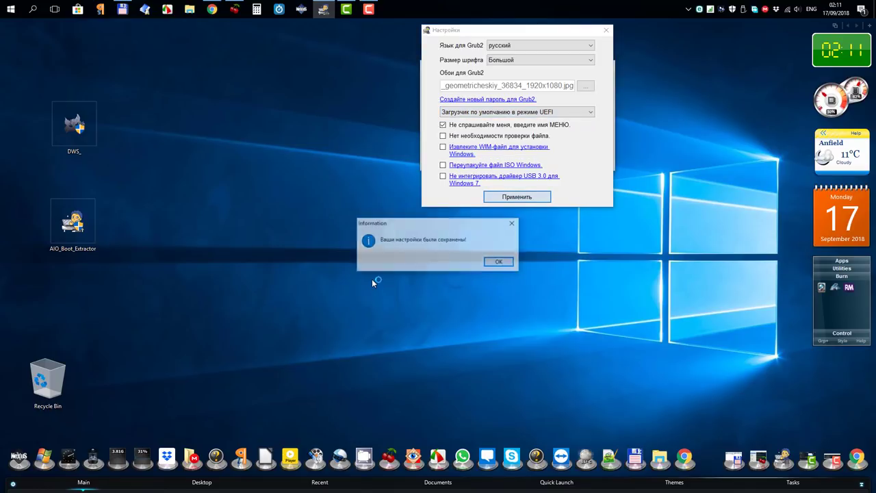
key(Return)
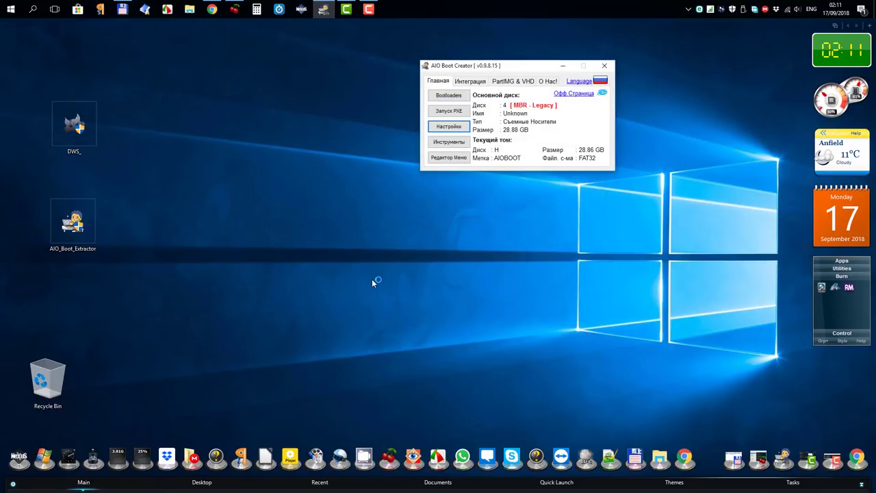
Boot the AIOBOOT drive in RMPrepUSB's QEMU emulator with the existing hard disk image and 772 MB of RAM to check the wallpaper.
click(848, 288)
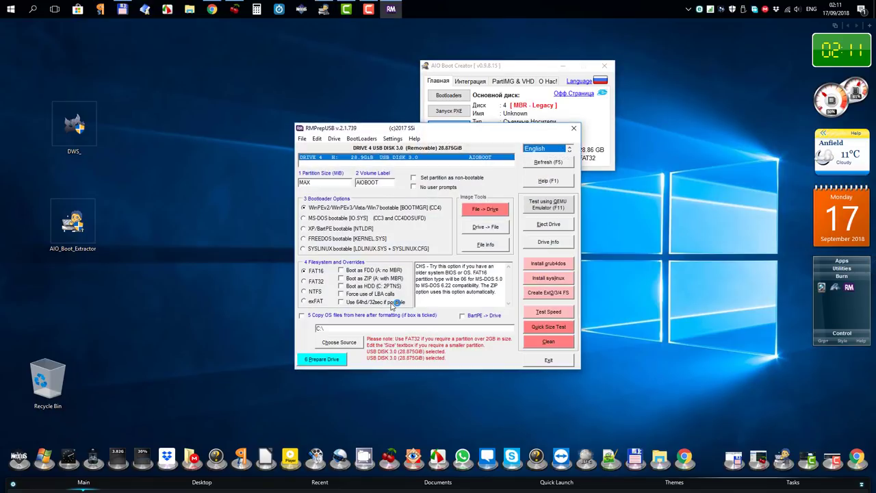
key(F11)
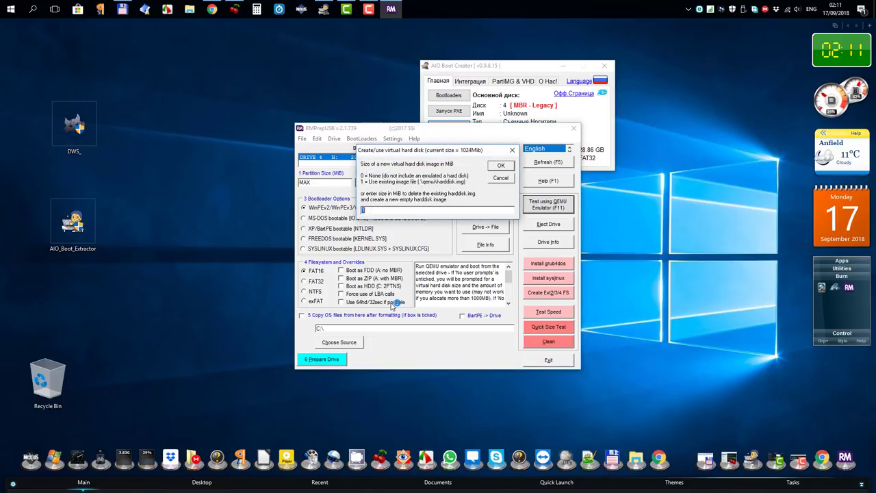
key(Return)
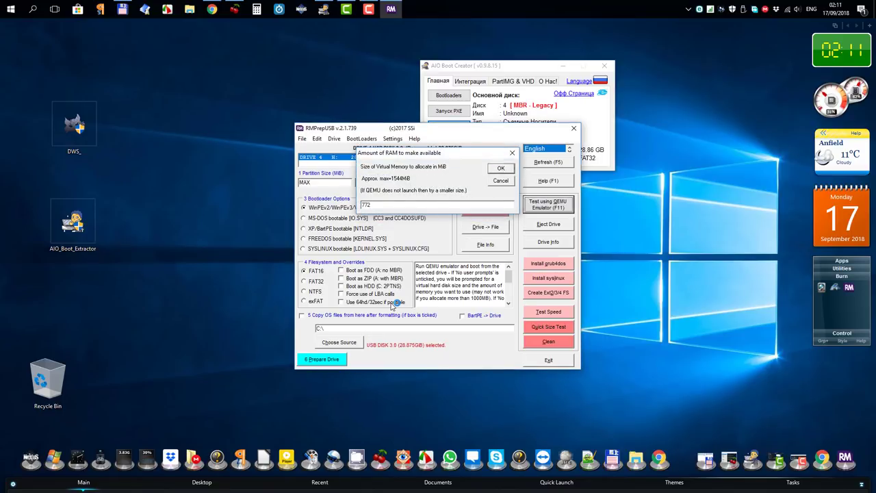
key(Return)
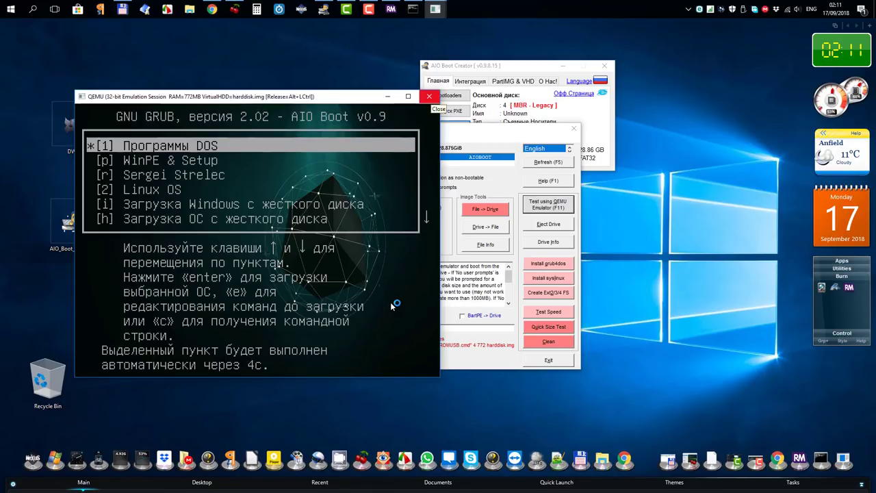
Close the QEMU emulator, RMPrepUSB and AIO Boot Creator.
click(429, 96)
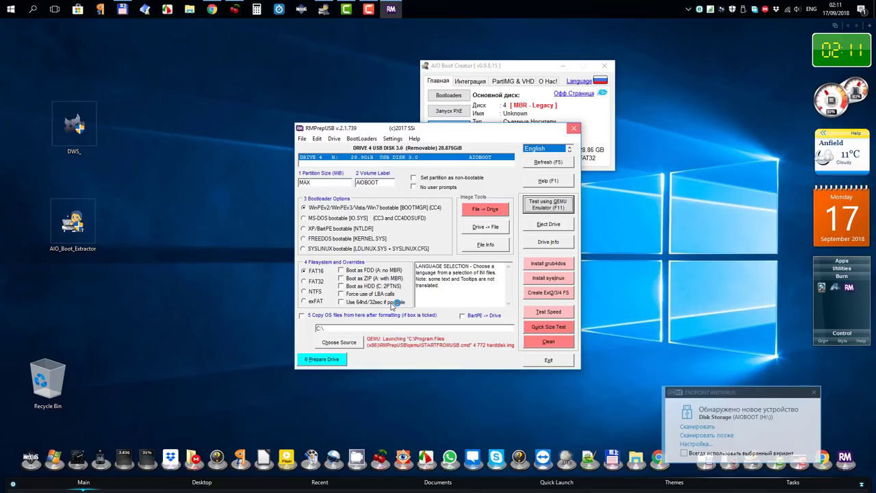
key(alt+F4)
key(alt+F4)
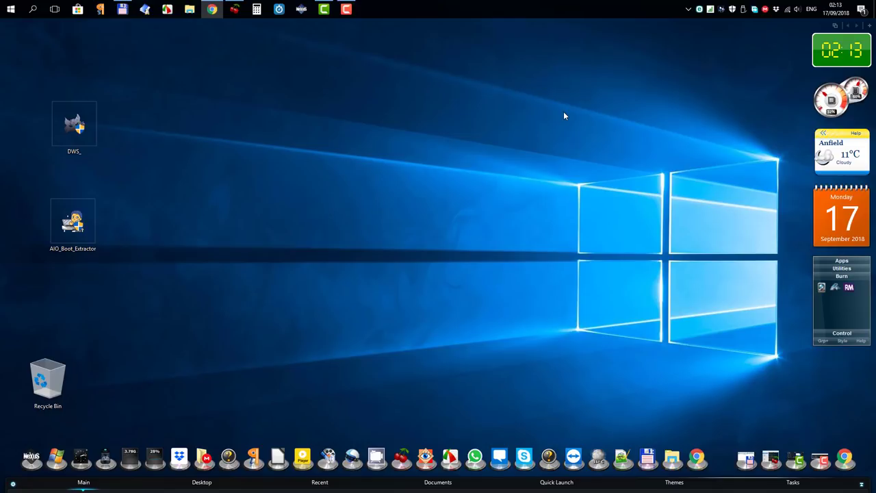
click(823, 462)
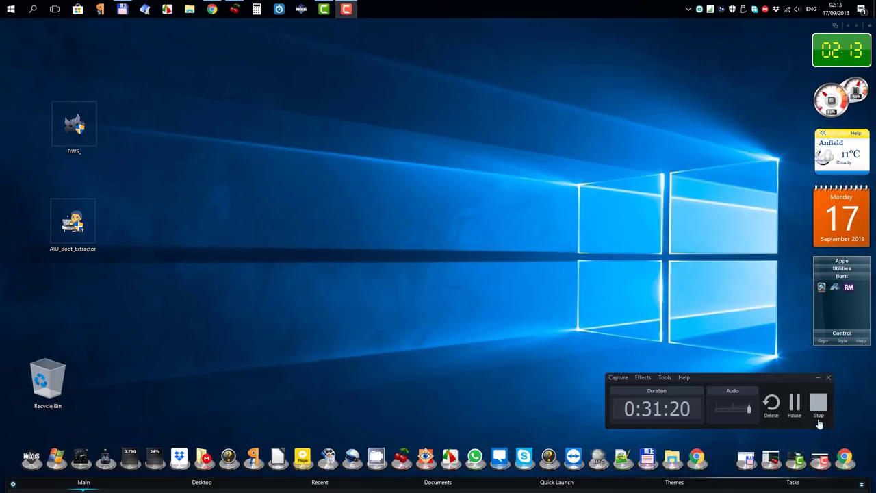